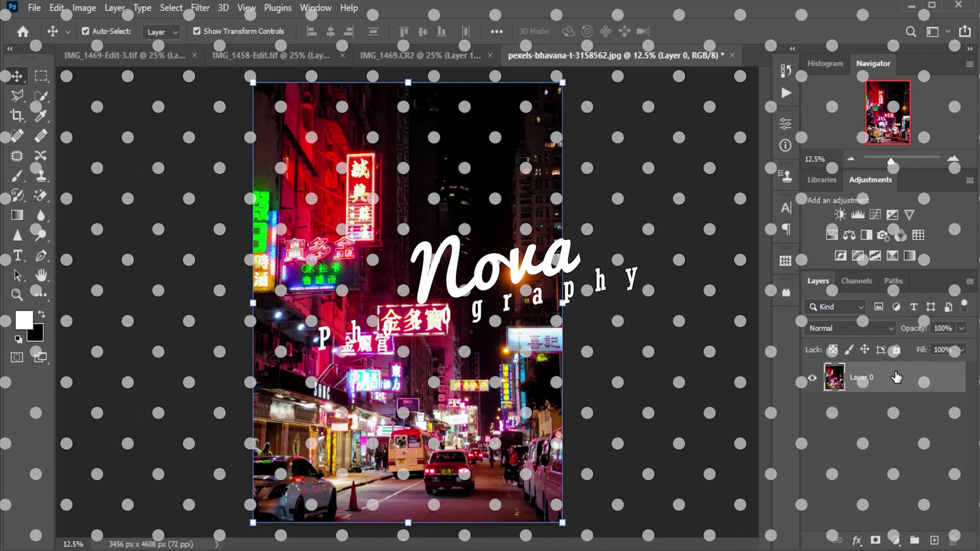
# Duplicate Layer 0 with Ctrl+J to create Layer 0 copy
pyautogui.hotkey('ctrl', 'j')
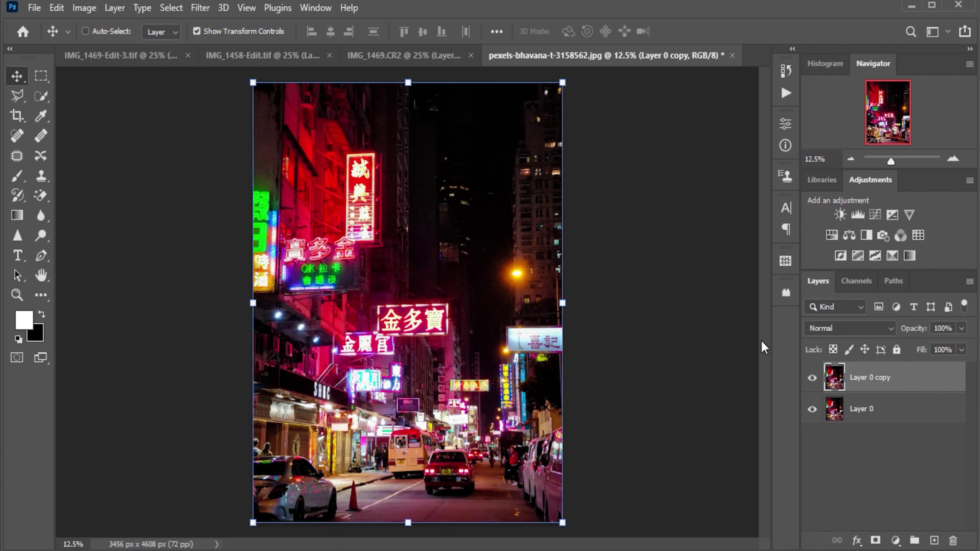
# In Color Range, select Highlights with Fuzziness 16% and Range 161
pyautogui.click(163, 10)
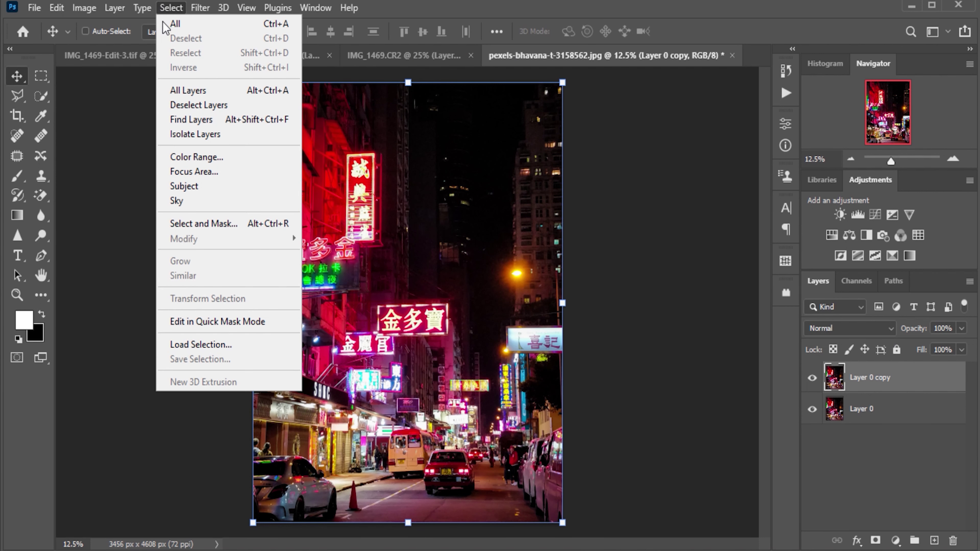
pyautogui.click(240, 158)
pyautogui.click(201, 158)
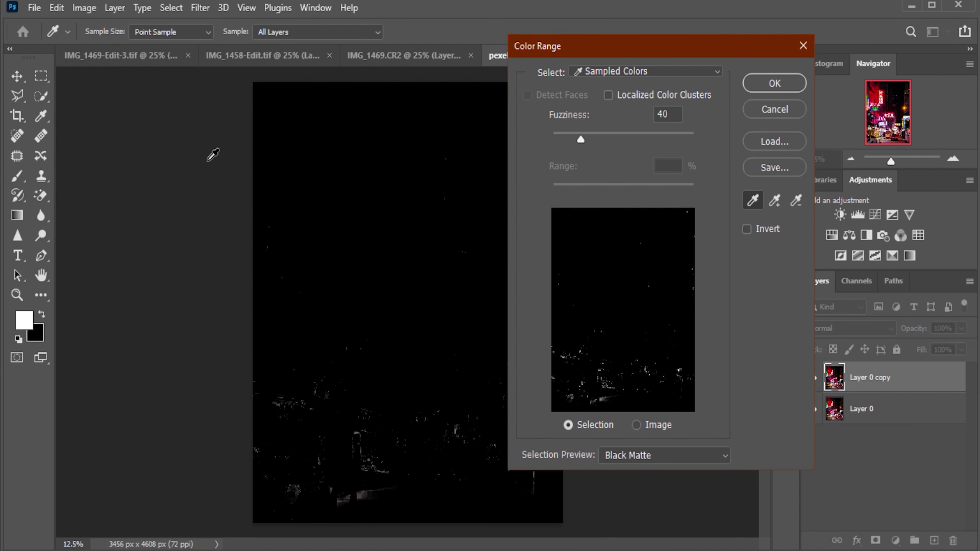
pyautogui.click(628, 74)
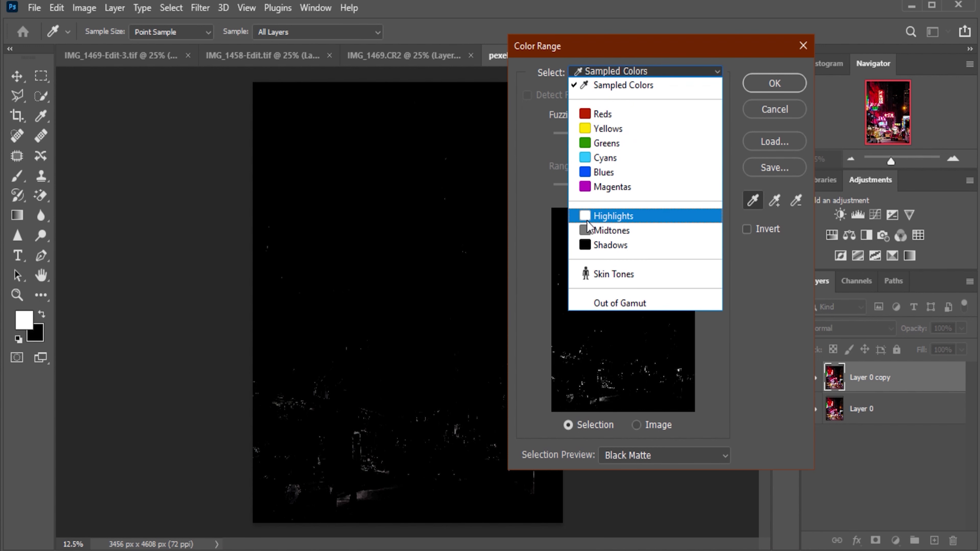
pyautogui.click(648, 223)
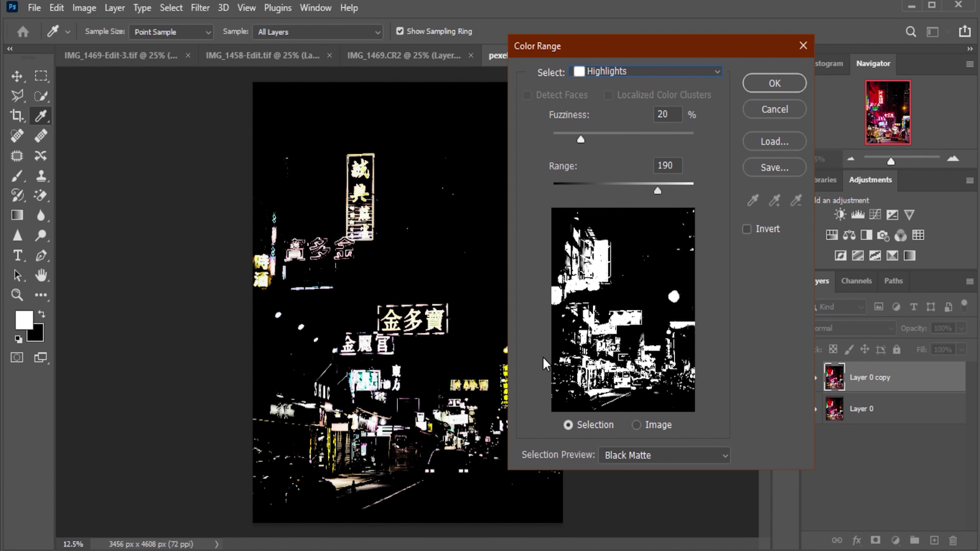
pyautogui.moveTo(609, 51); pyautogui.dragTo(704, 49)
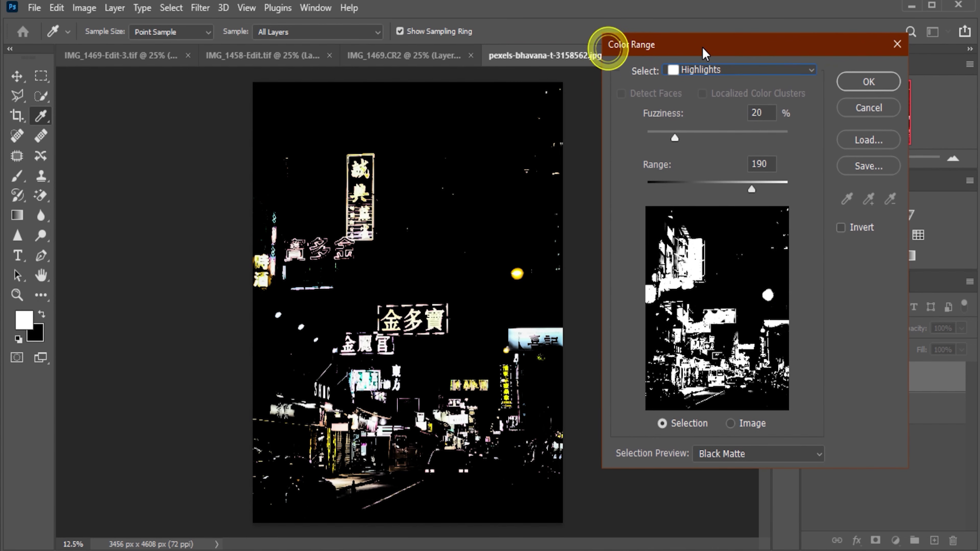
pyautogui.moveTo(674, 140)
pyautogui.mouseDown()
pyautogui.moveTo(701, 143)
pyautogui.moveTo(670, 147)
pyautogui.mouseUp()
pyautogui.moveTo(750, 189); pyautogui.dragTo(736, 188)
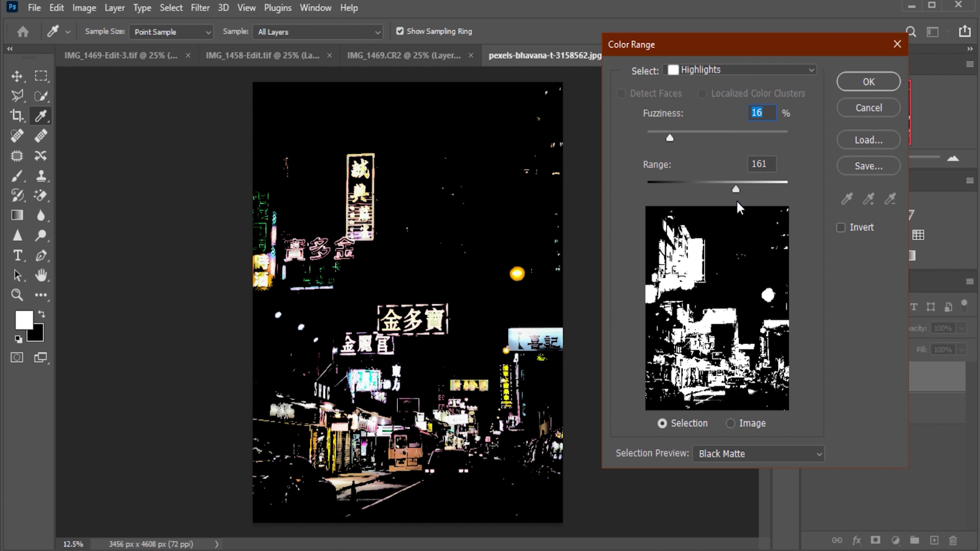
pyautogui.press('Tab')
pyautogui.click(855, 82)
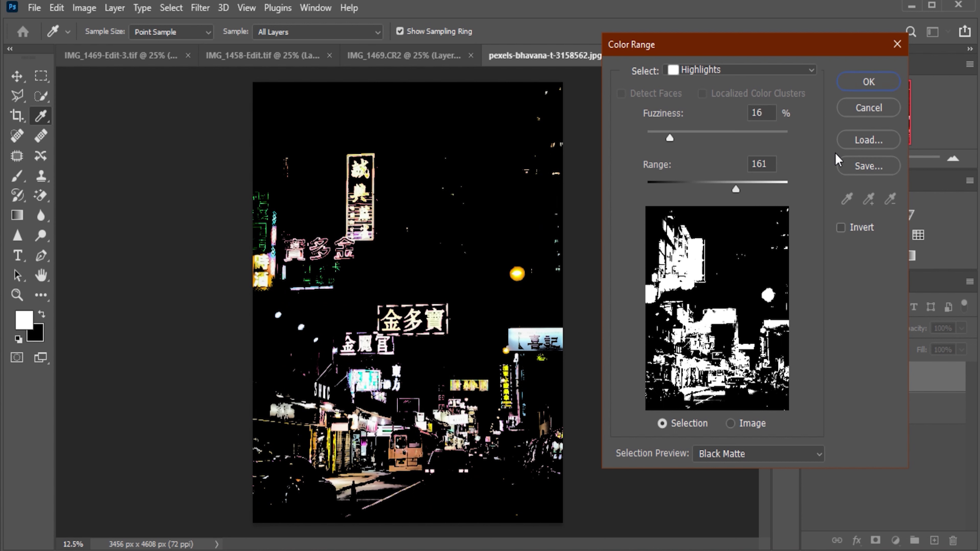
# Accept the highlight selection, copy it onto new Layer 1, and deselect
pyautogui.click(882, 82)
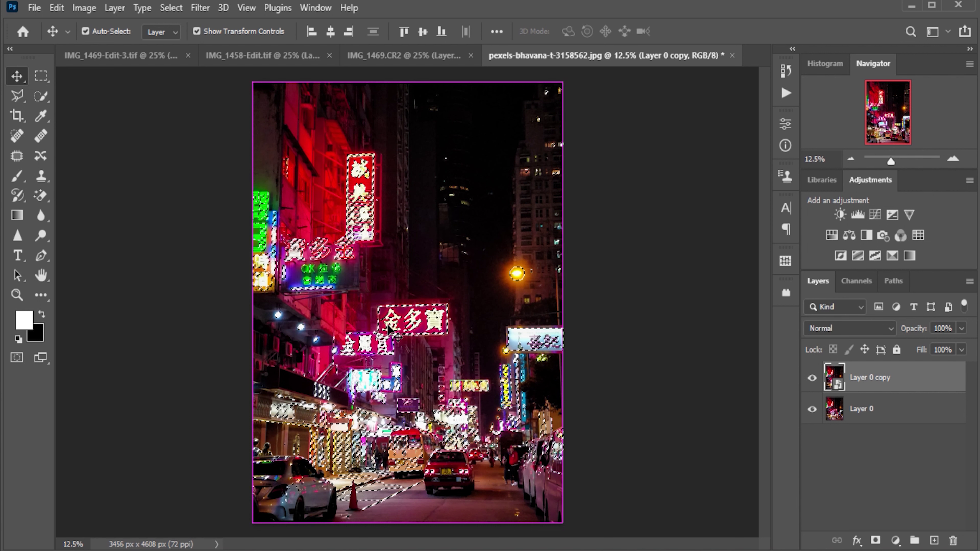
pyautogui.hotkey('ctrl', 'shift', 'alt', 'n')
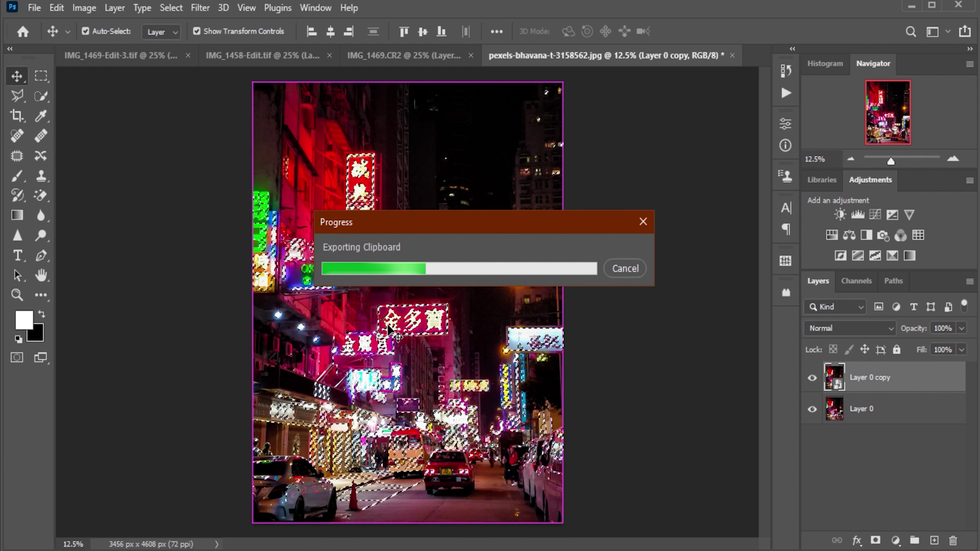
pyautogui.hotkey('ctrl', 'd')
# Check Layer 1's content and convert it into a smart object
pyautogui.rightClick(388, 328)
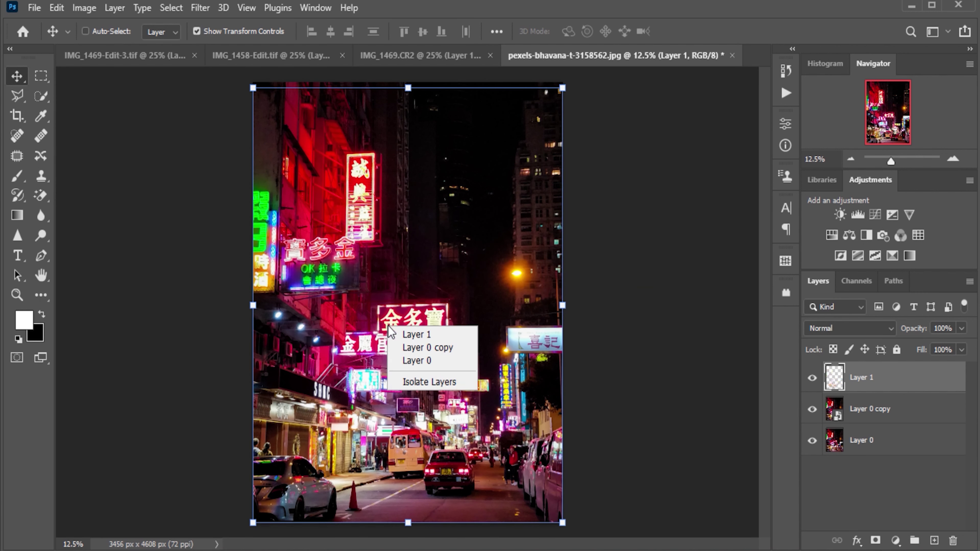
pyautogui.click(831, 390)
pyautogui.rightClick(834, 382)
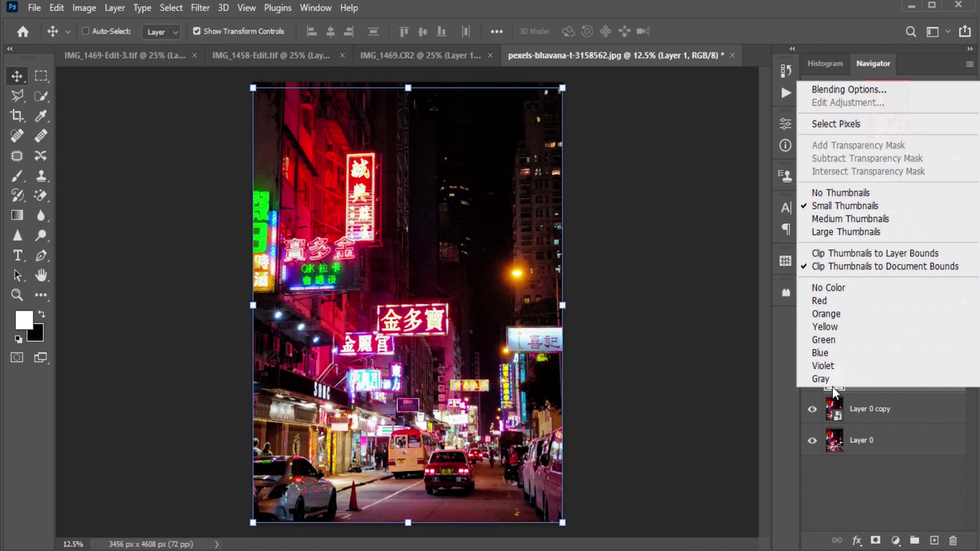
pyautogui.click(857, 393)
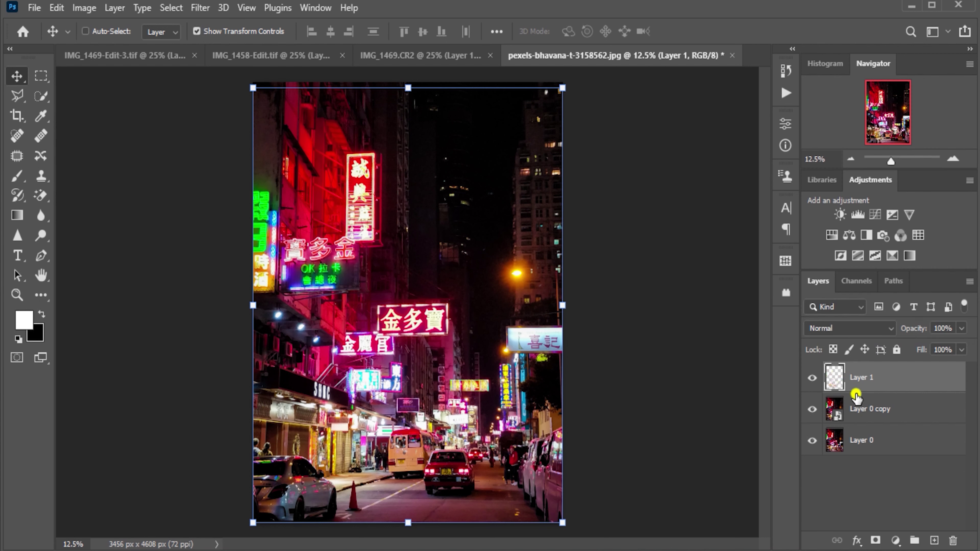
pyautogui.click(813, 377)
pyautogui.click(813, 377)
pyautogui.rightClick(844, 389)
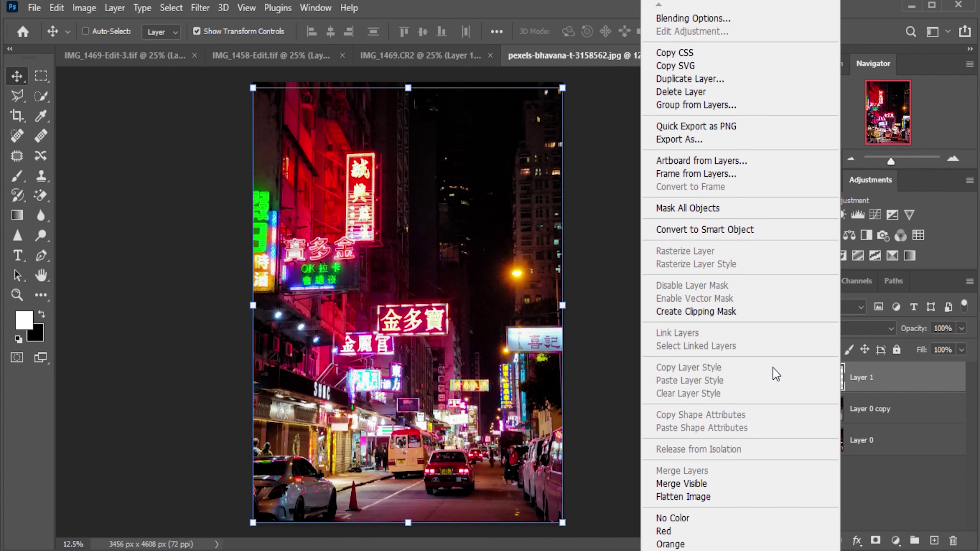
pyautogui.click(692, 229)
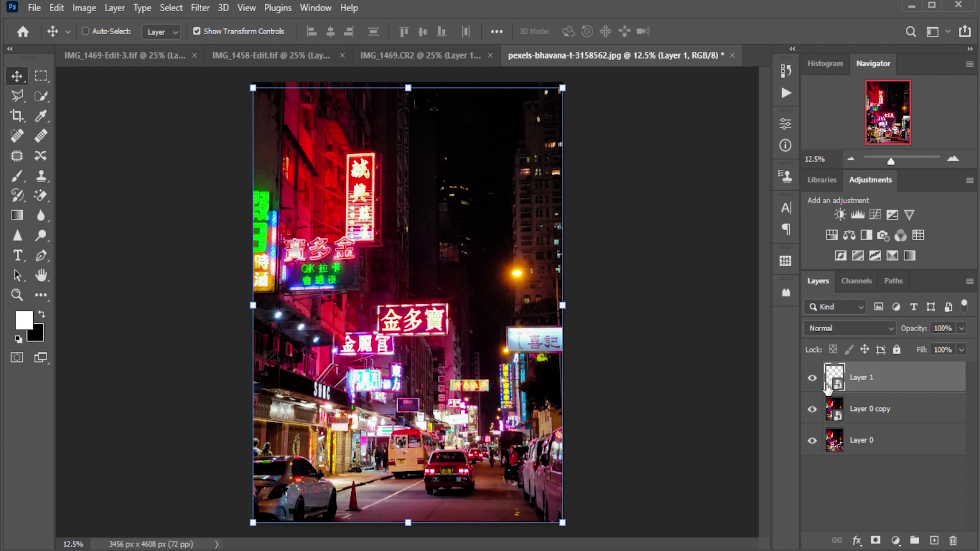
# Apply a Motion Blur smart filter to Layer 1 at 90° with 5 pixel distance
pyautogui.click(200, 8)
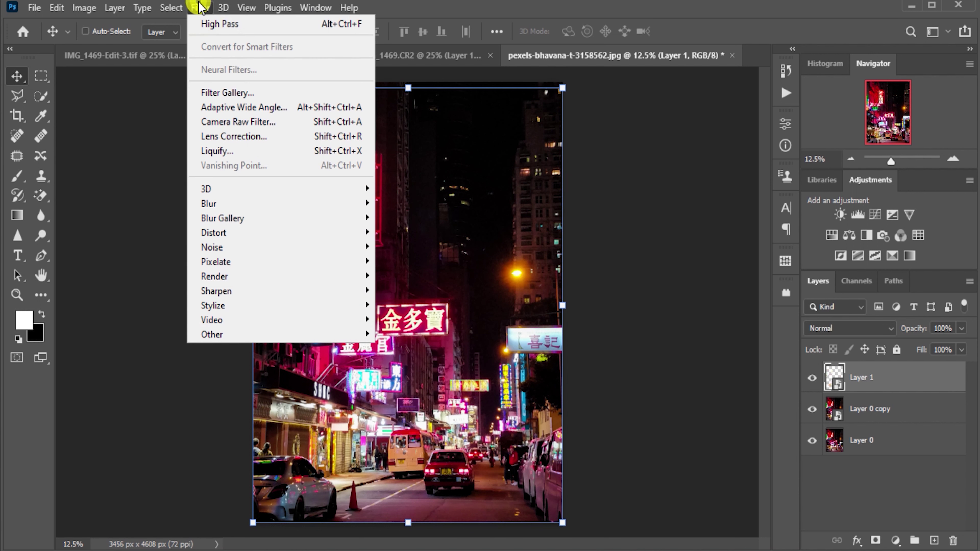
pyautogui.moveTo(208, 203)
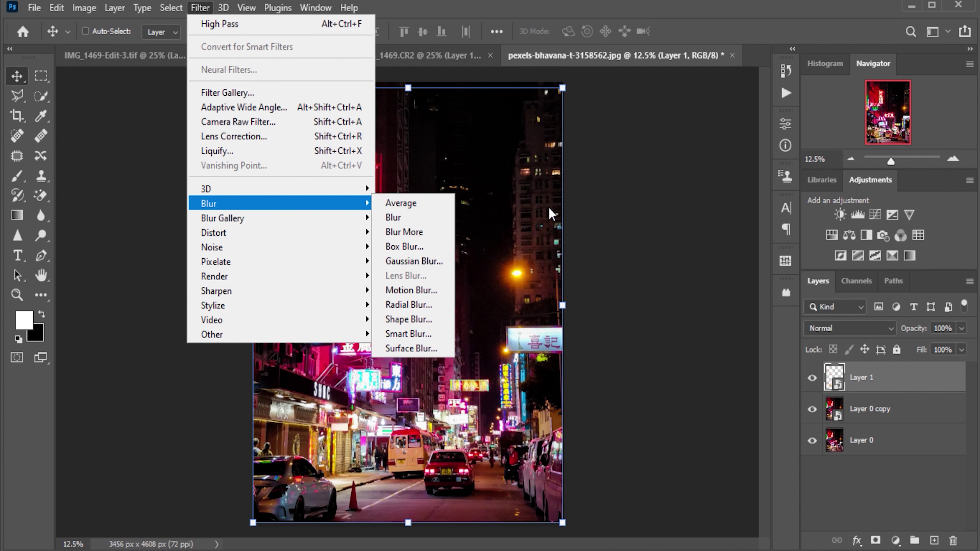
pyautogui.click(431, 288)
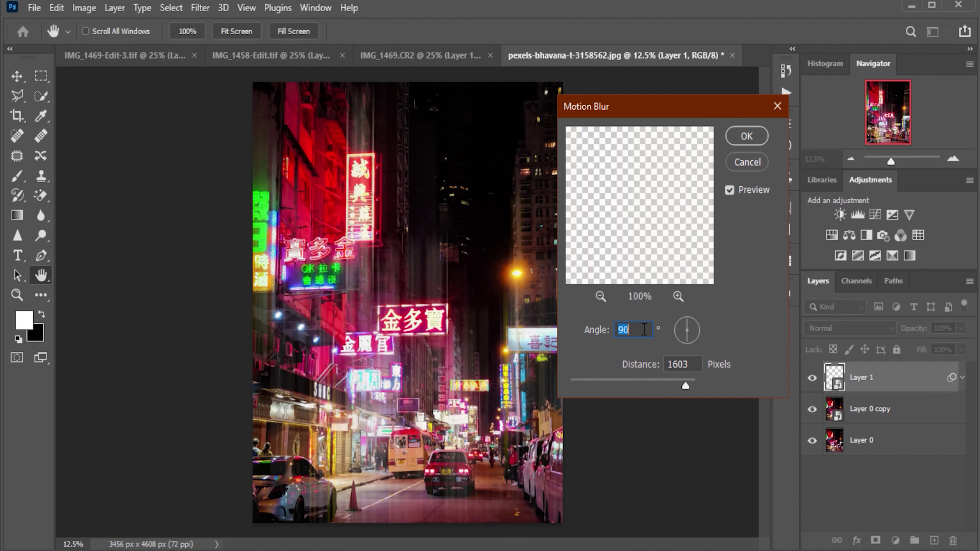
pyautogui.moveTo(685, 387); pyautogui.dragTo(517, 397)
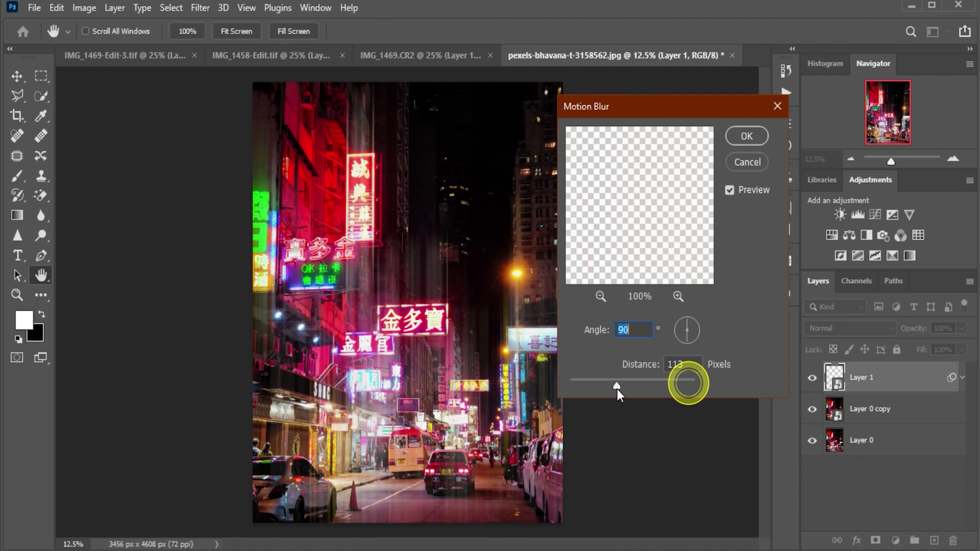
pyautogui.press('Tab')
pyautogui.write('5')
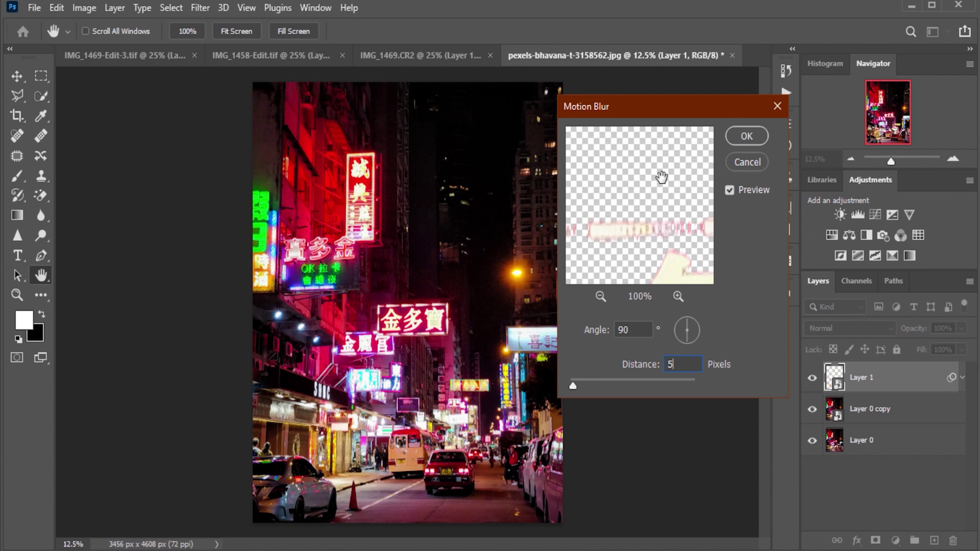
pyautogui.click(747, 136)
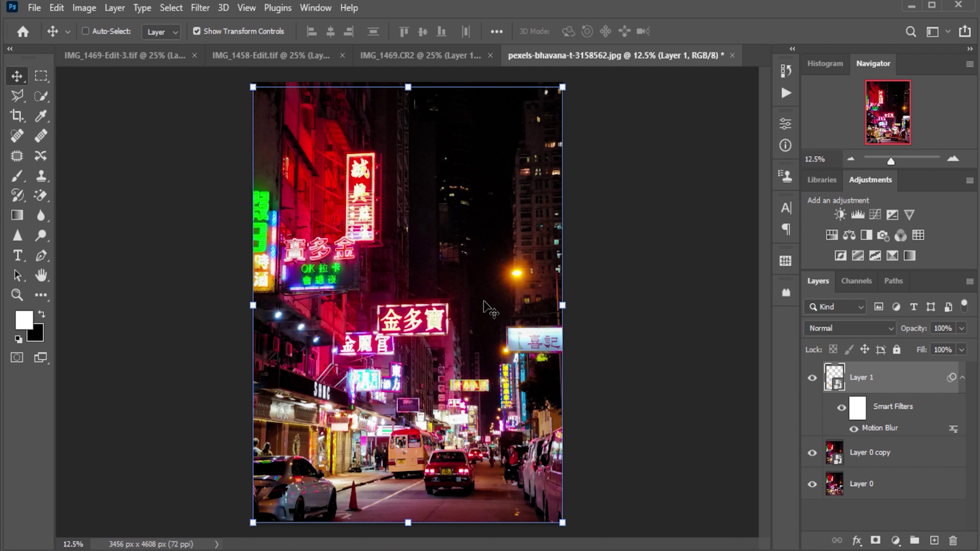
# Duplicate the blurred Layer 1 as Layer 1 copy
pyautogui.rightClick(888, 383)
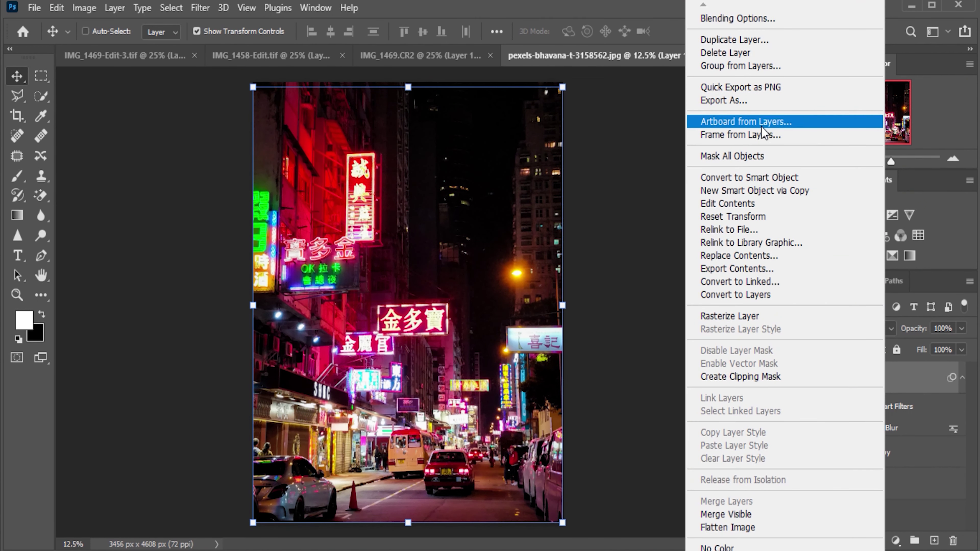
pyautogui.click(770, 38)
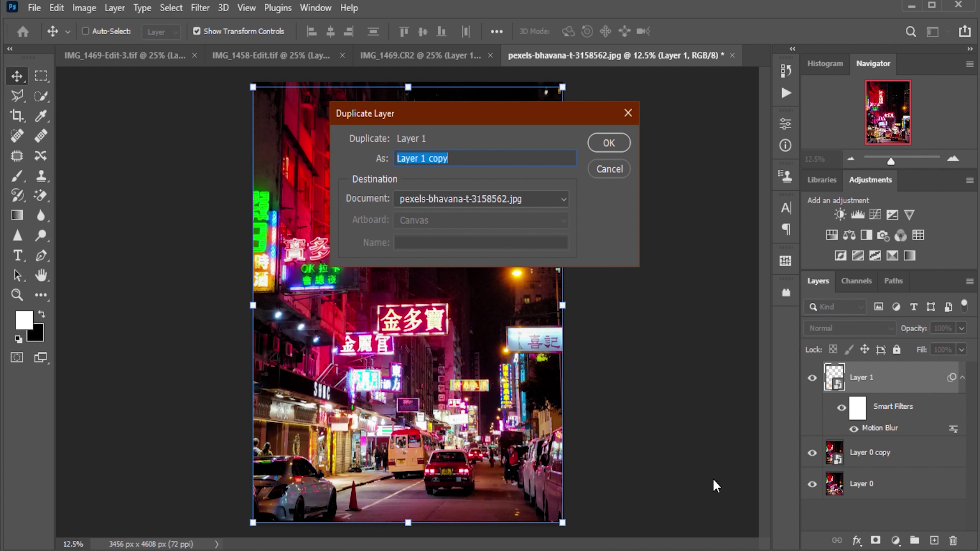
pyautogui.click(608, 143)
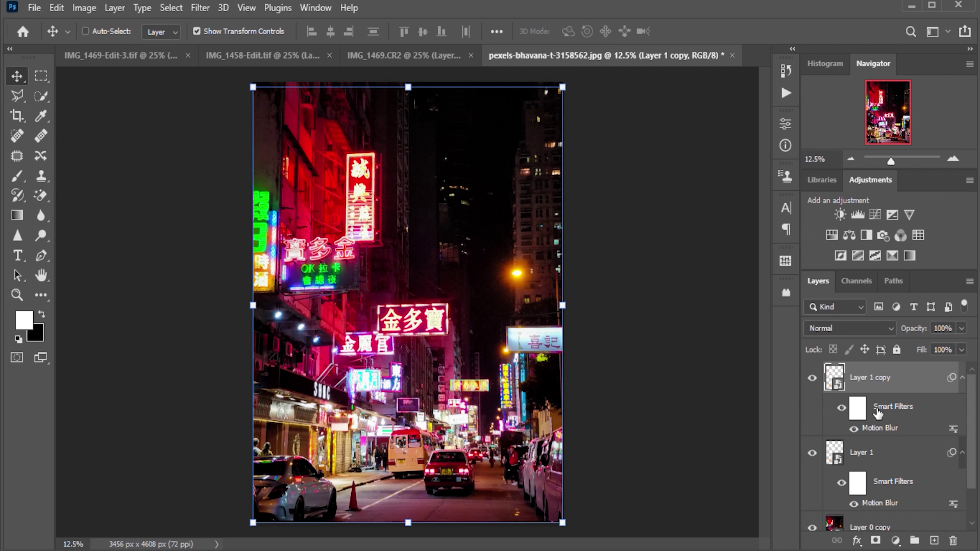
# Raise Layer 1 copy's Motion Blur distance to 50 pixels
pyautogui.doubleClick(882, 429)
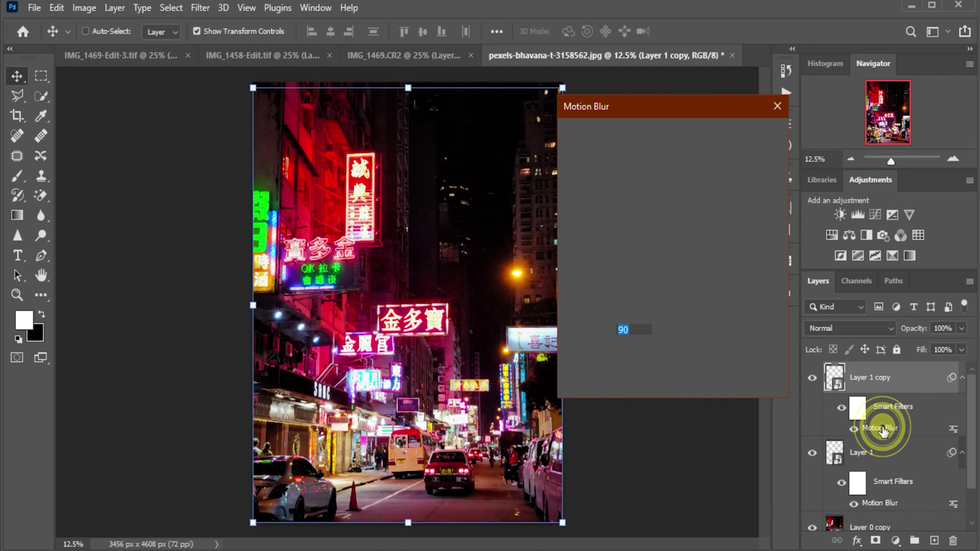
pyautogui.moveTo(572, 386); pyautogui.dragTo(587, 386)
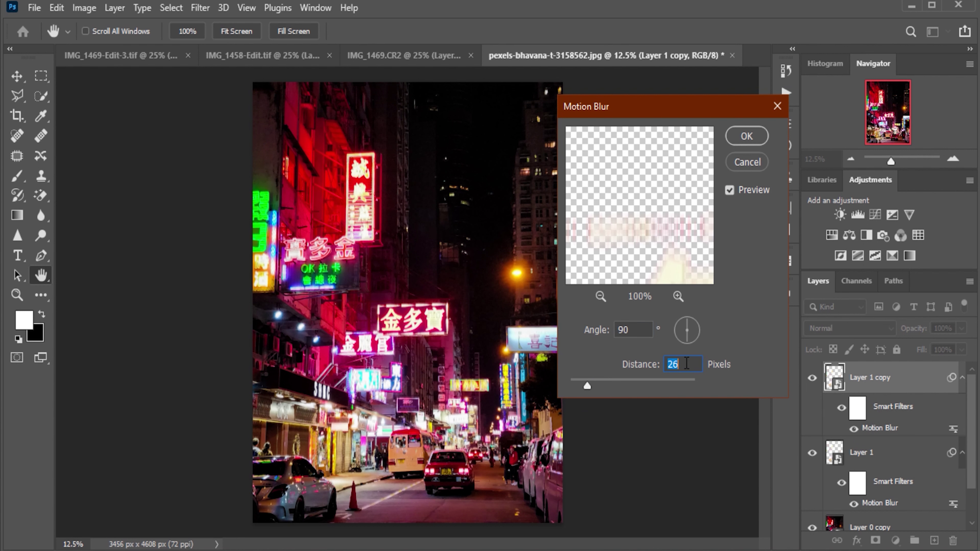
pyautogui.doubleClick(685, 362)
pyautogui.write('20')
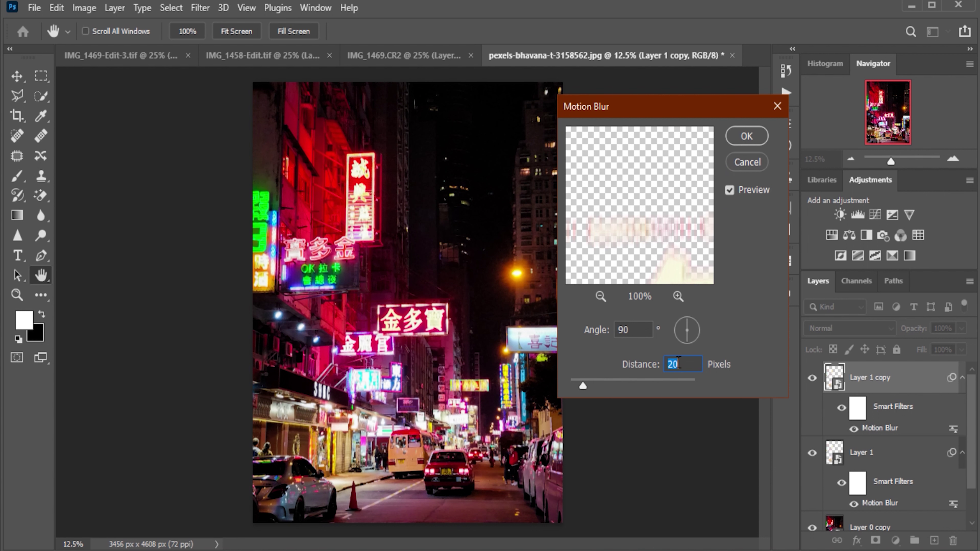
pyautogui.doubleClick(682, 366)
pyautogui.write('50')
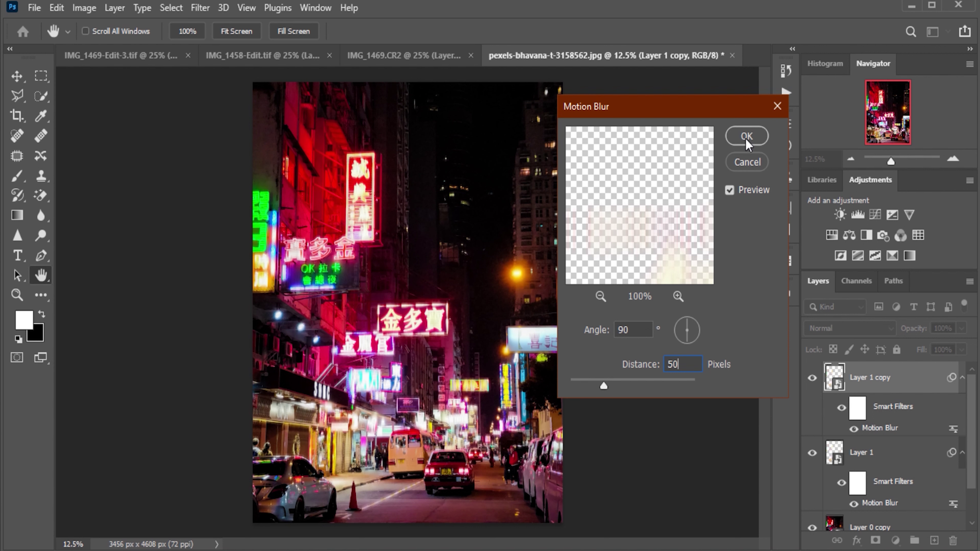
pyautogui.click(756, 332)
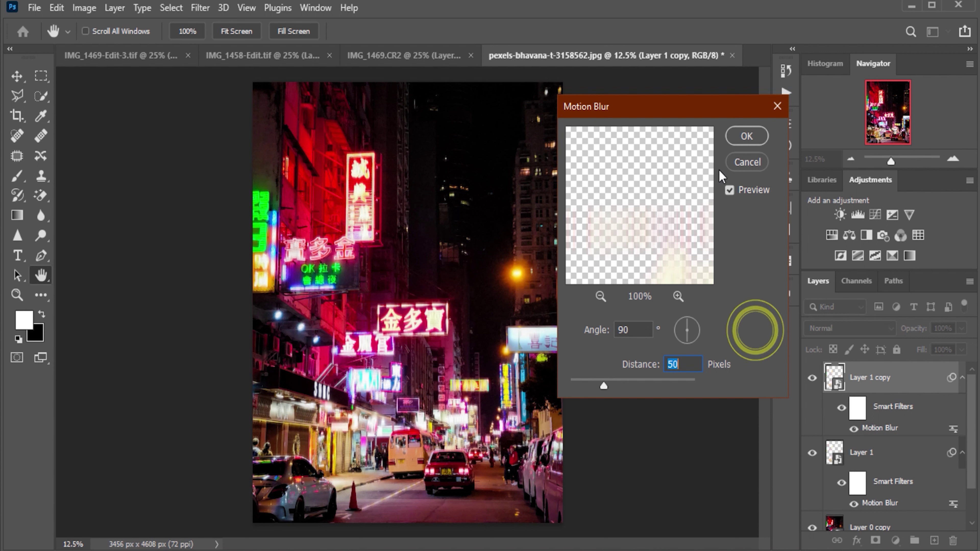
pyautogui.click(746, 137)
# Duplicate Layer 1 copy as Layer 1 copy 2
pyautogui.press('v')
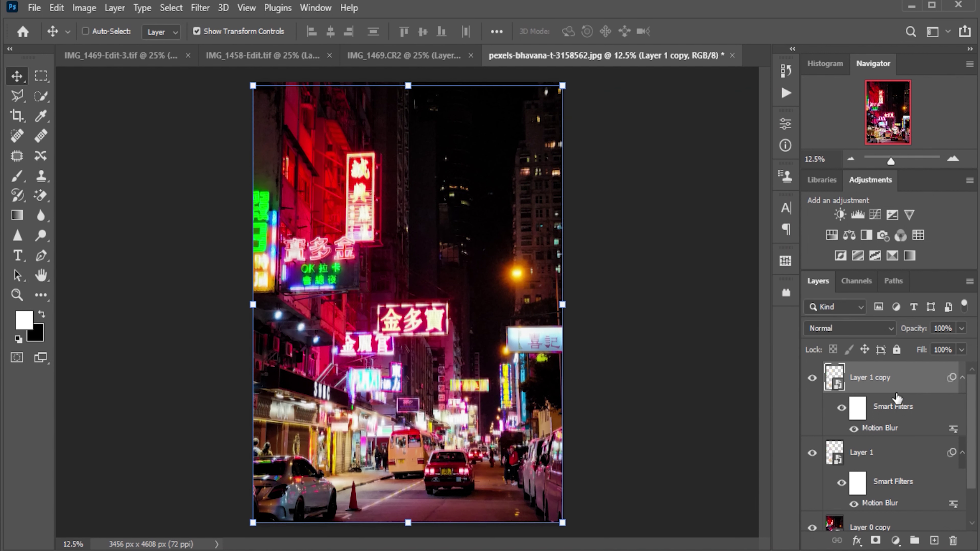
pyautogui.rightClick(897, 397)
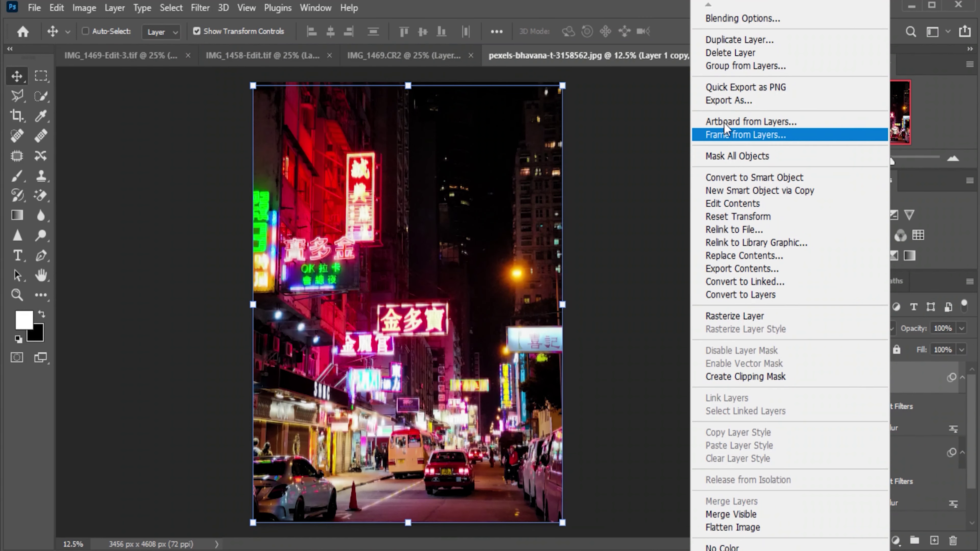
pyautogui.click(729, 39)
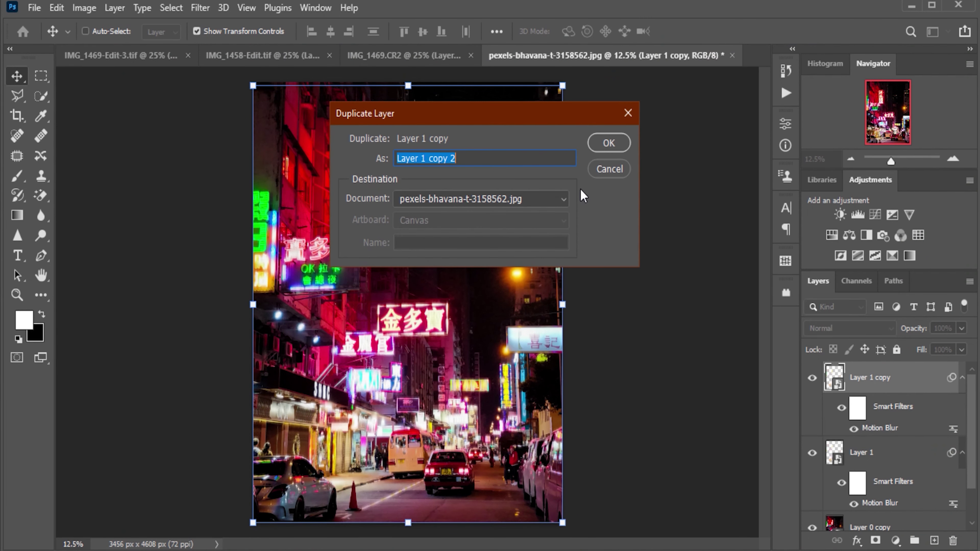
pyautogui.click(613, 144)
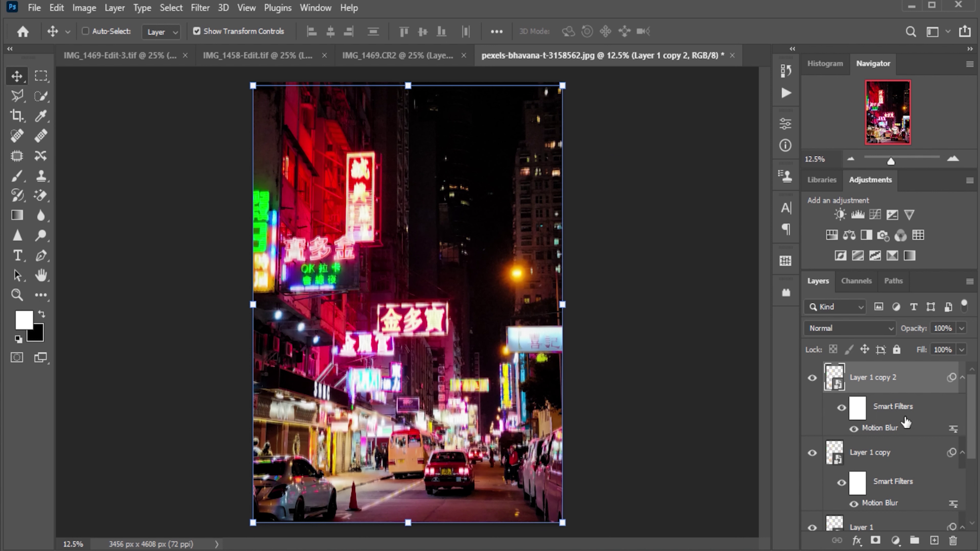
pyautogui.click(900, 408)
# Raise Layer 1 copy 2's Motion Blur distance to 200 pixels
pyautogui.doubleClick(887, 427)
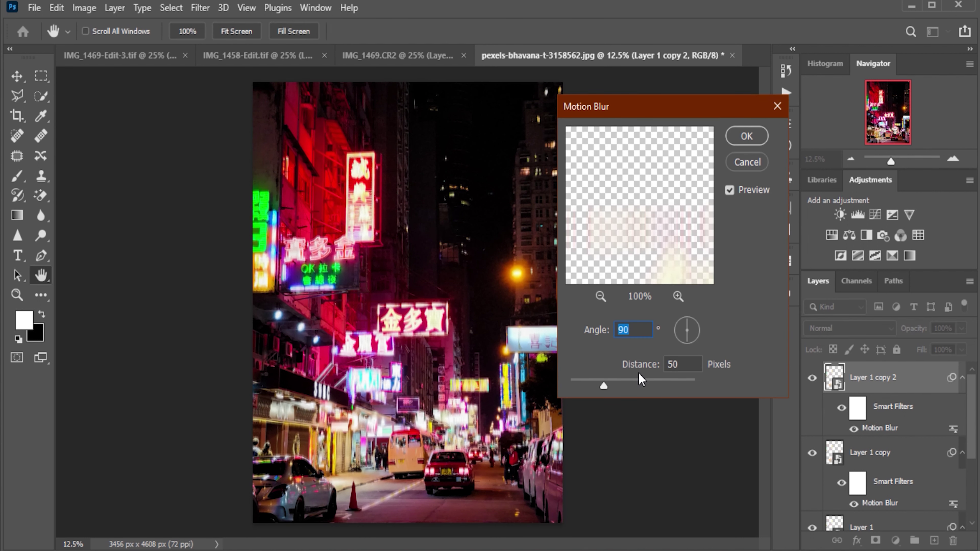
pyautogui.doubleClick(697, 366)
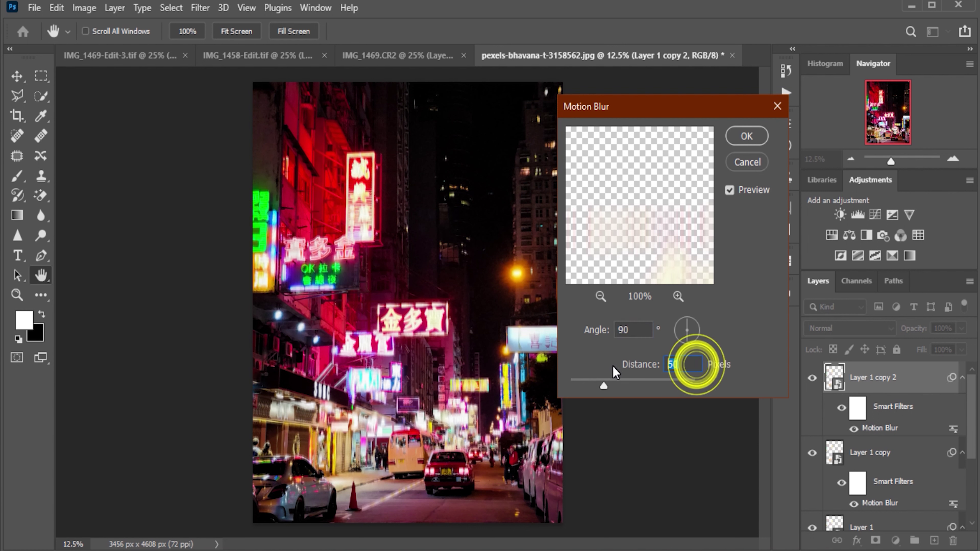
pyautogui.write('100')
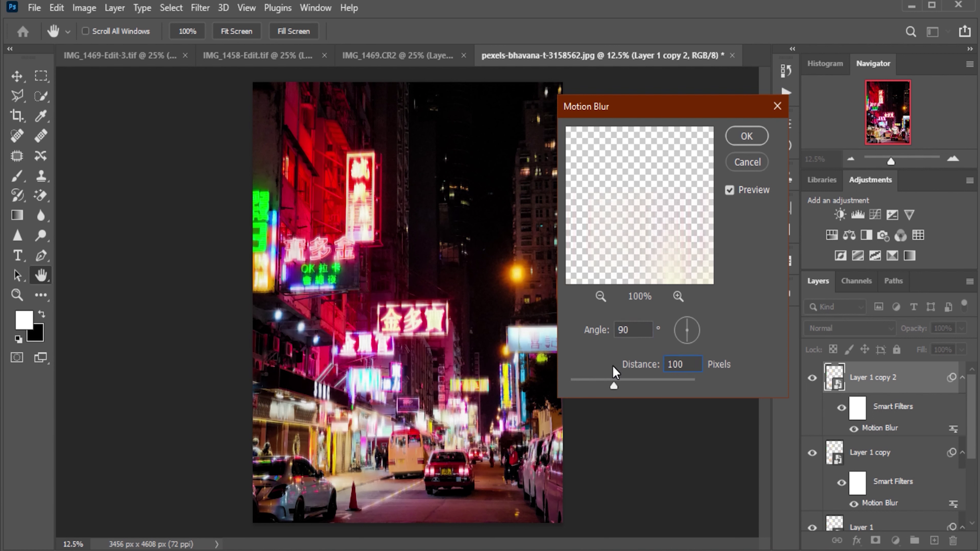
pyautogui.press('BackSpace')
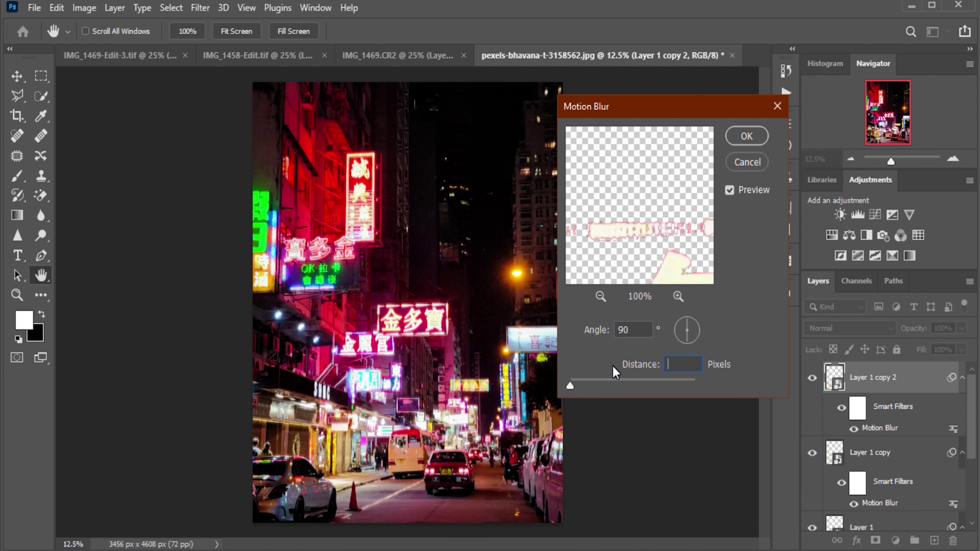
pyautogui.write('200')
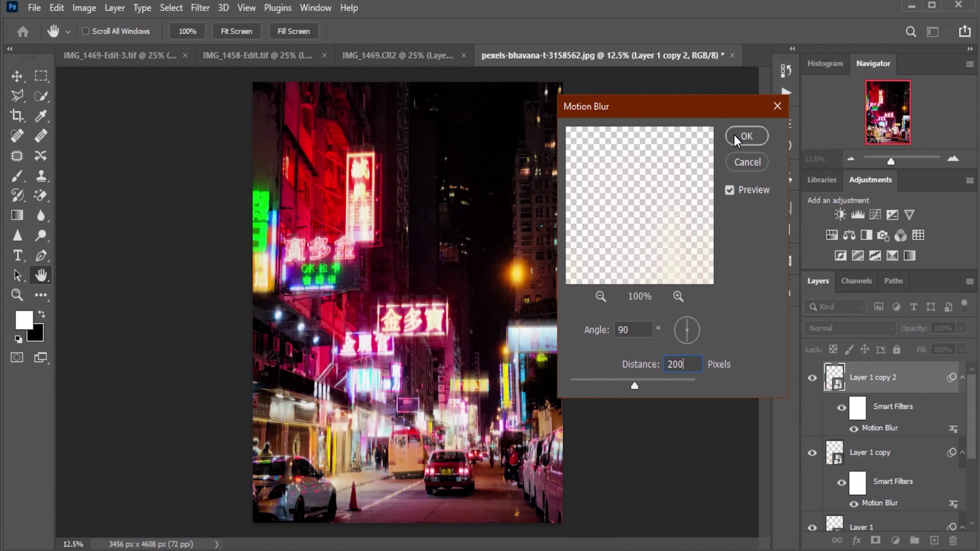
pyautogui.click(741, 135)
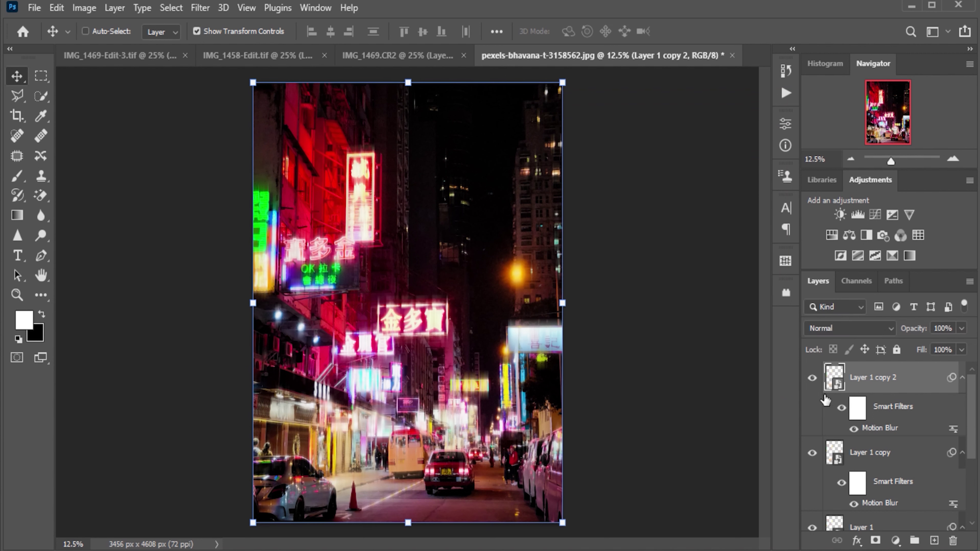
# Try a 1000 pixel blur on Layer 1 copy 2, then delete that layer
pyautogui.doubleClick(881, 429)
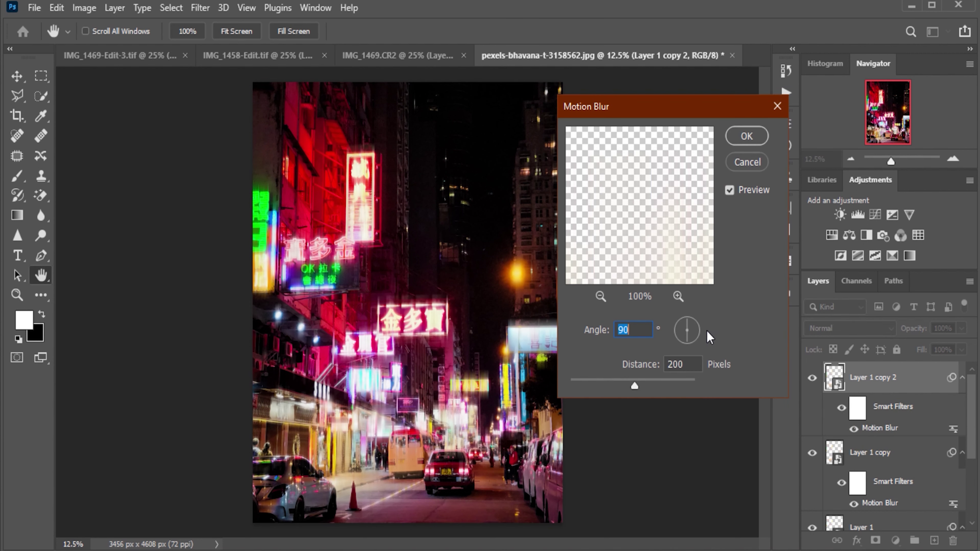
pyautogui.doubleClick(685, 363)
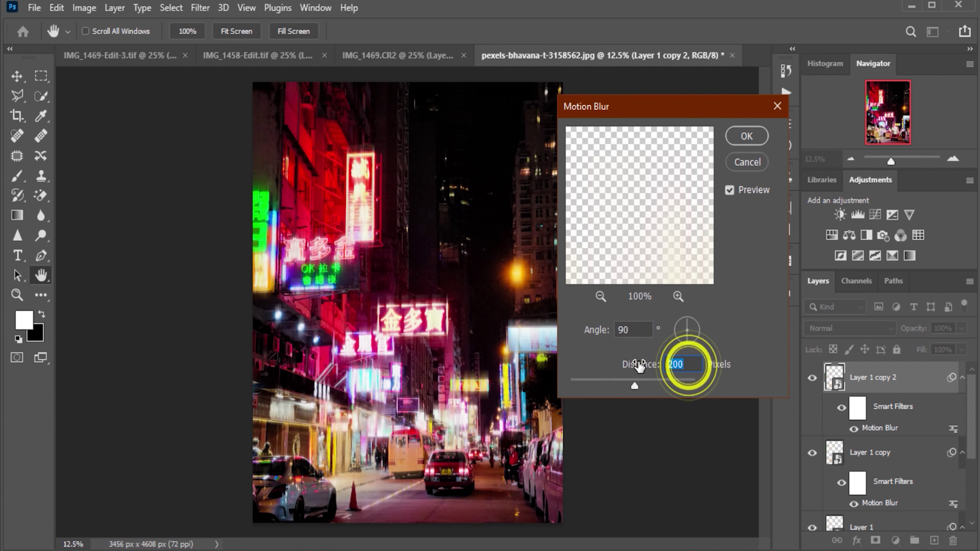
pyautogui.write('1000')
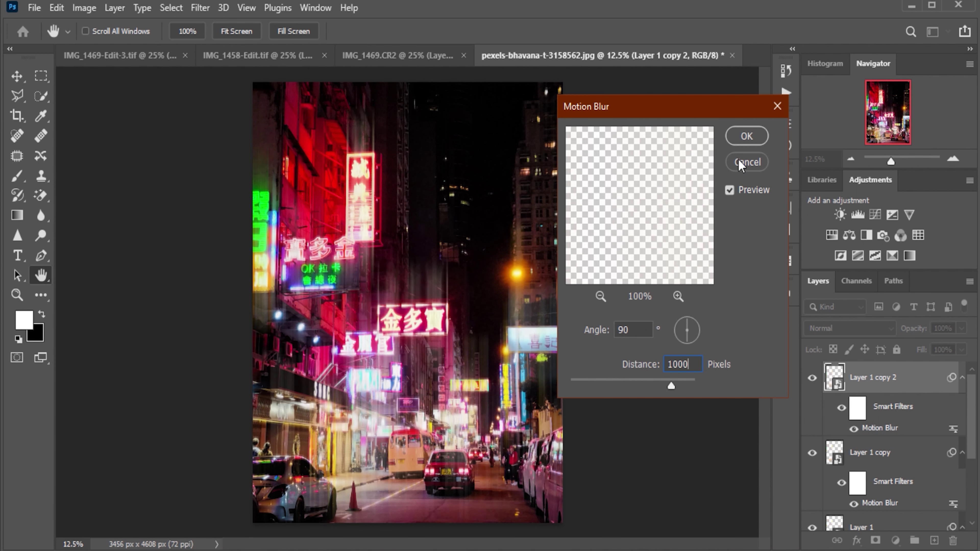
pyautogui.click(747, 137)
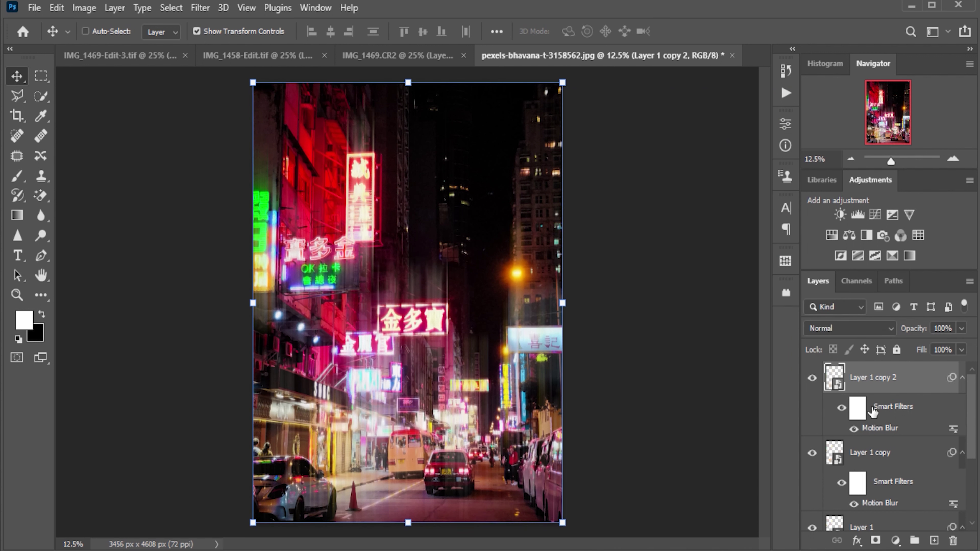
pyautogui.press('Delete')
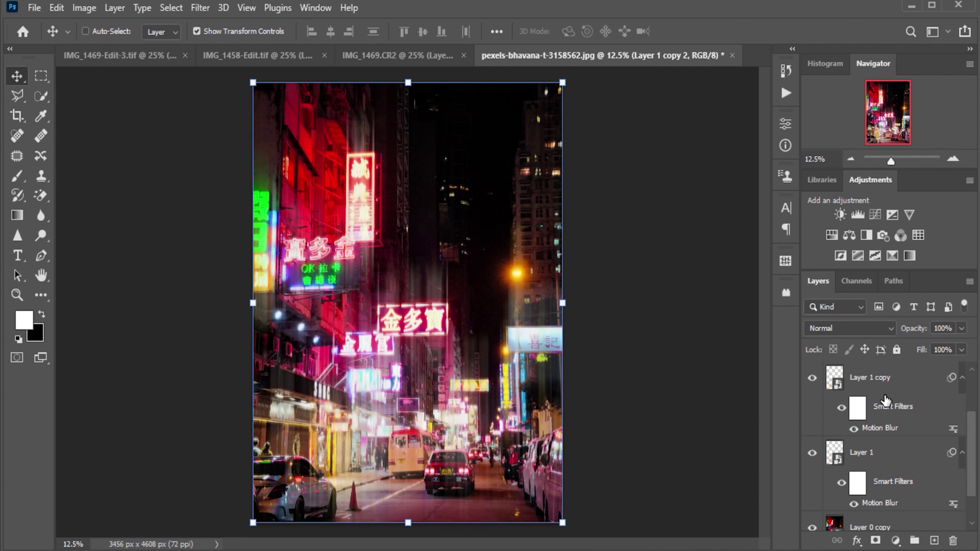
# Raise Layer 1's 90° Motion Blur distance to 2000 pixels
pyautogui.click(900, 504)
pyautogui.doubleClick(900, 504)
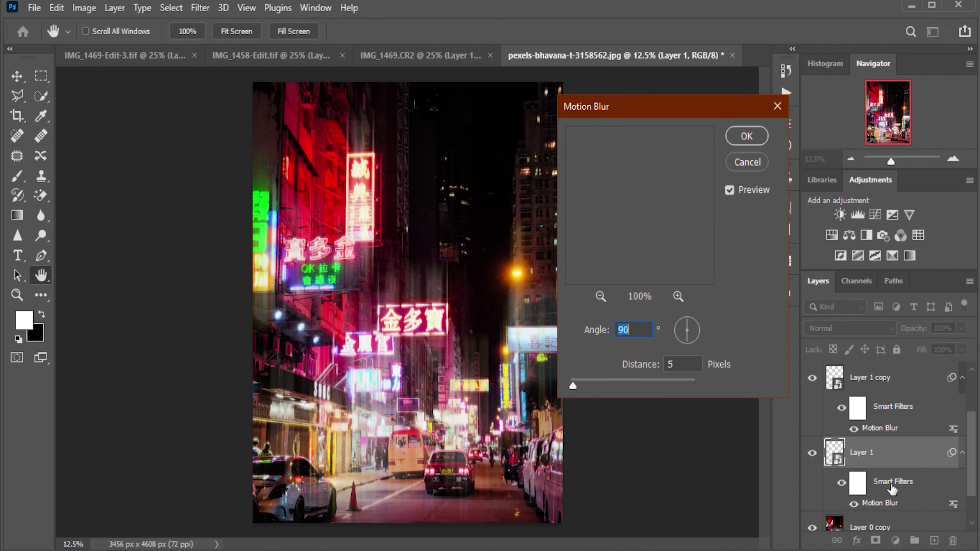
pyautogui.moveTo(573, 386); pyautogui.dragTo(709, 404)
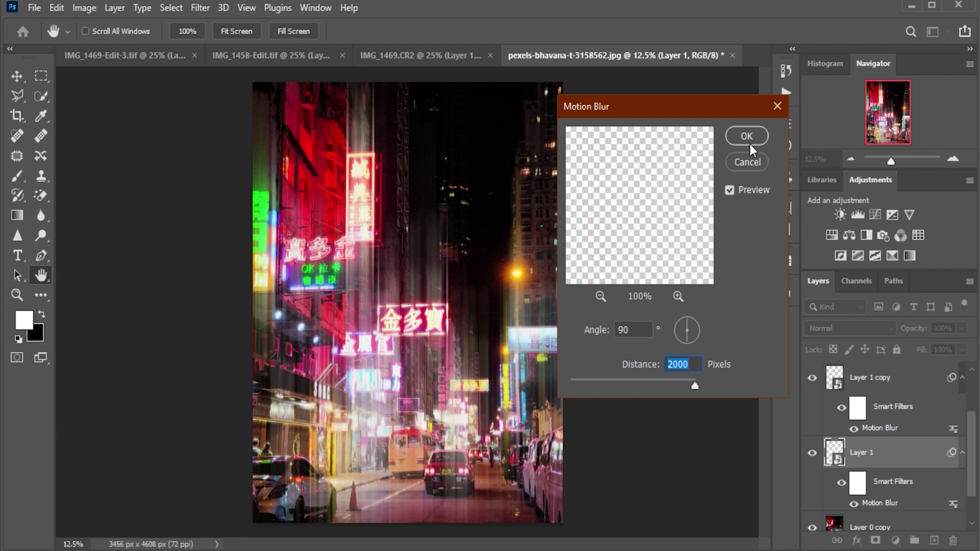
pyautogui.click(746, 135)
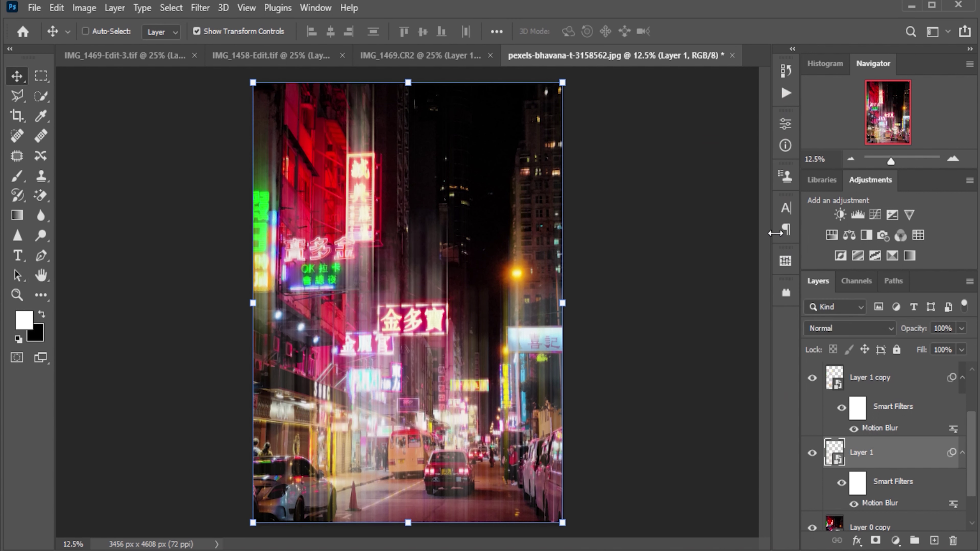
# Duplicate the streak layer, group all three streak layers as Group 1, and compare visibility
pyautogui.hotkey('ctrl', 'j')
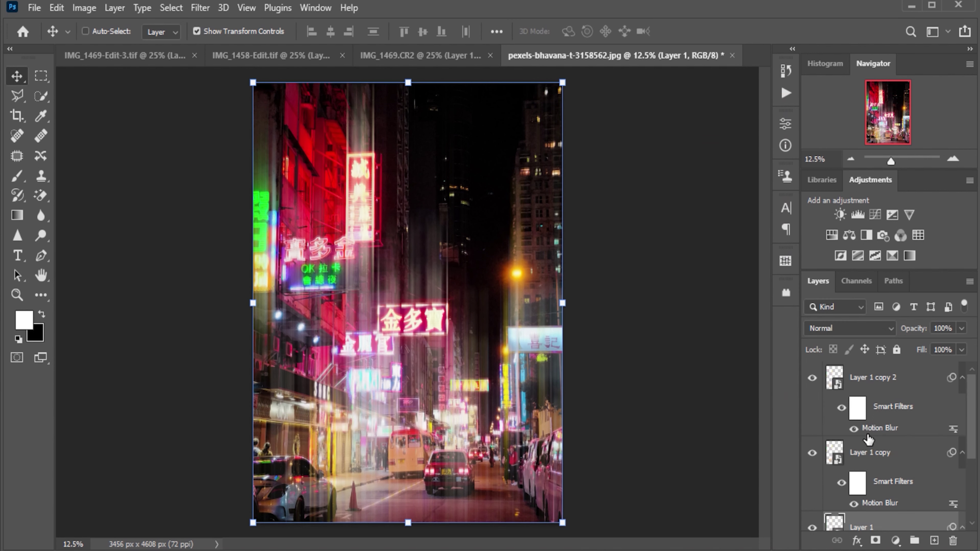
pyautogui.keyDown('shift'); pyautogui.click(894, 382); pyautogui.keyUp('shift')
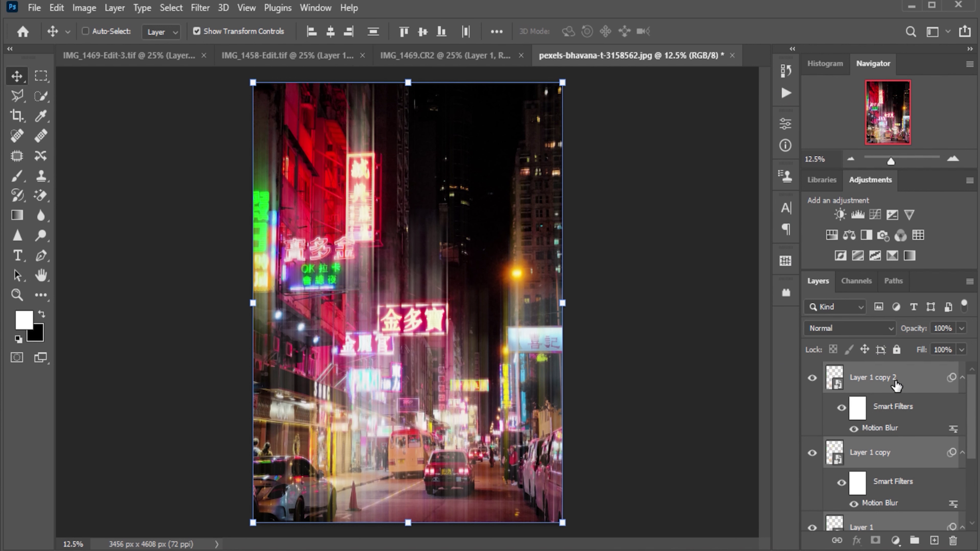
pyautogui.hotkey('ctrl', 'g')
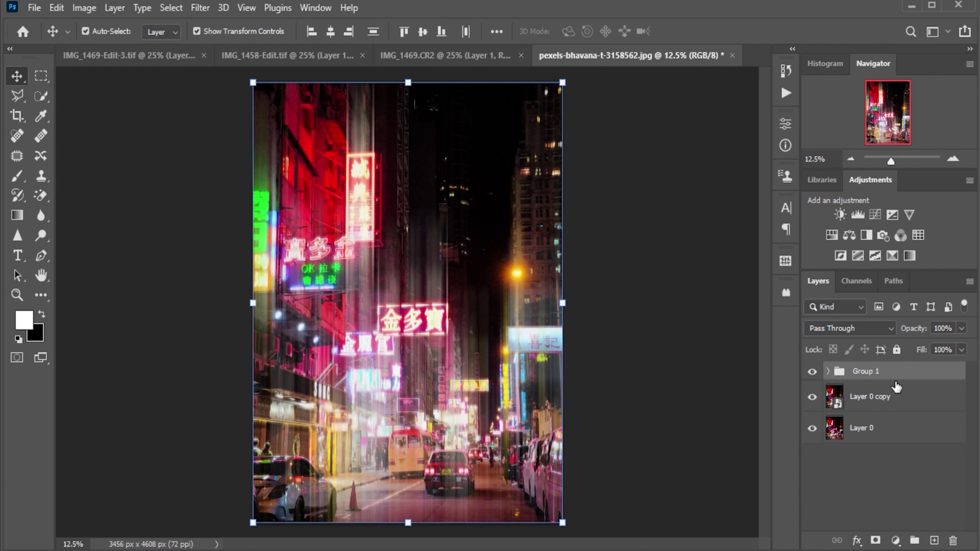
pyautogui.click(812, 372)
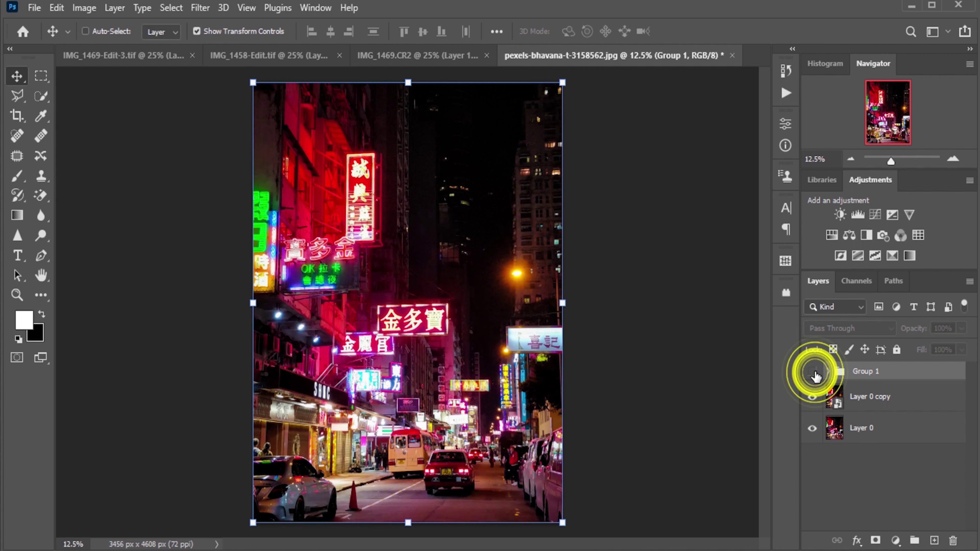
pyautogui.click(813, 373)
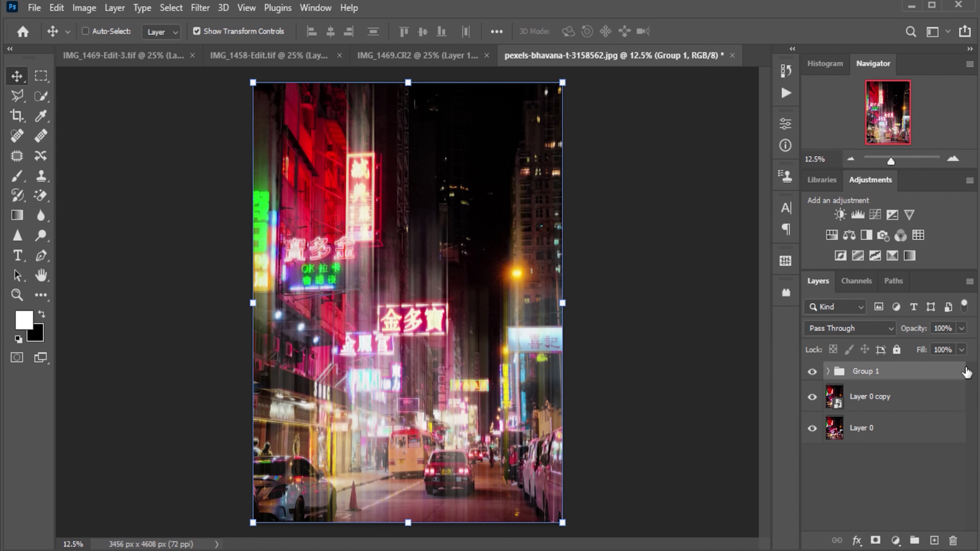
# Add a layer mask to Group 1 and set a standard brush to size 1100, 72% opacity
pyautogui.click(875, 540)
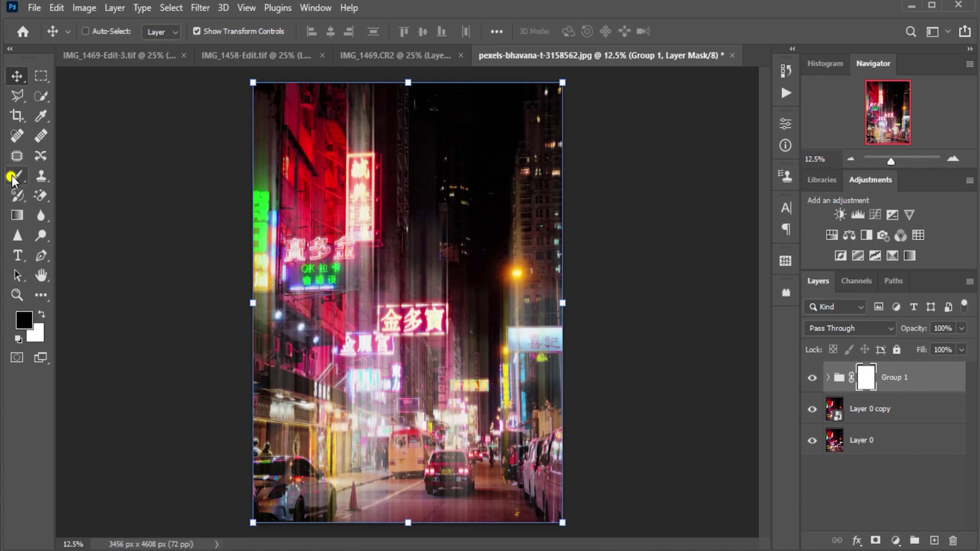
pyautogui.click(17, 177)
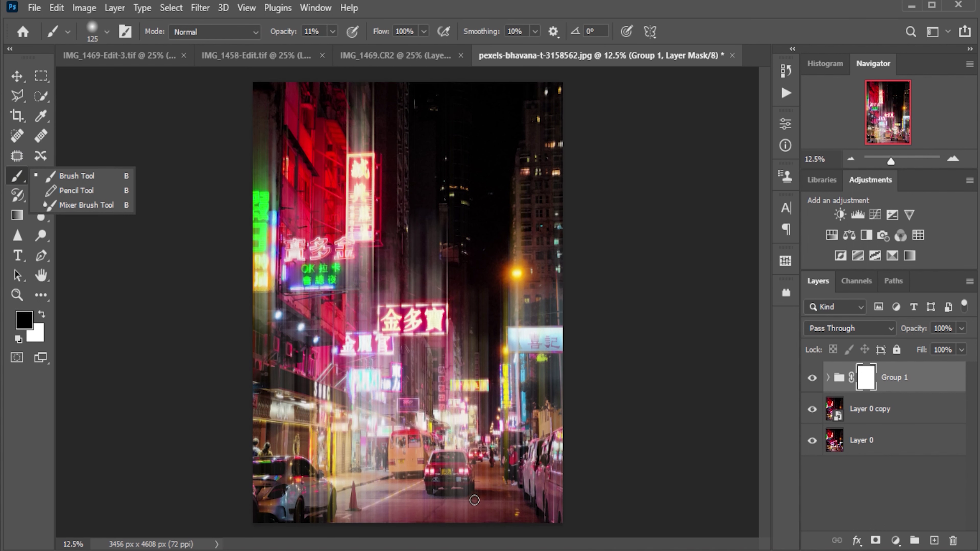
pyautogui.click(427, 478)
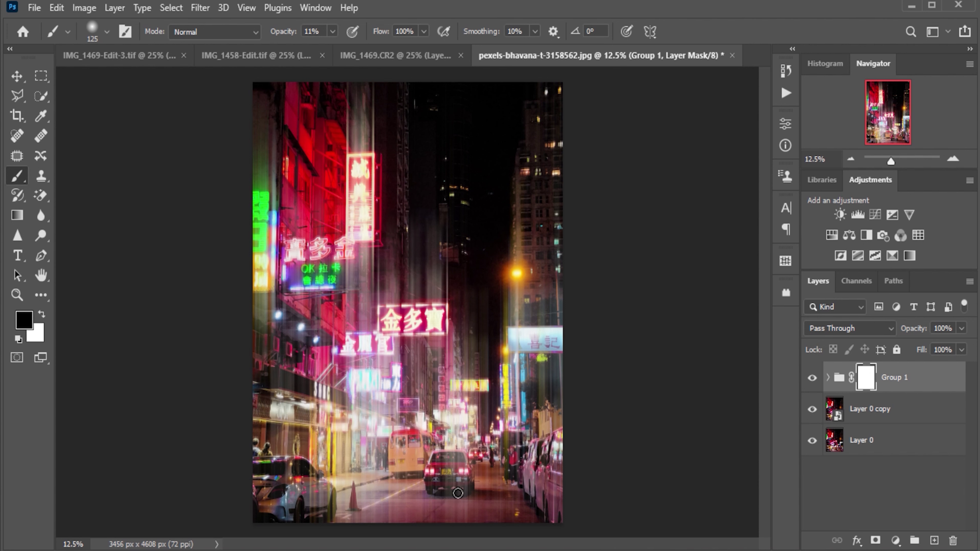
pyautogui.press(']')
pyautogui.press(']')
pyautogui.press(']')
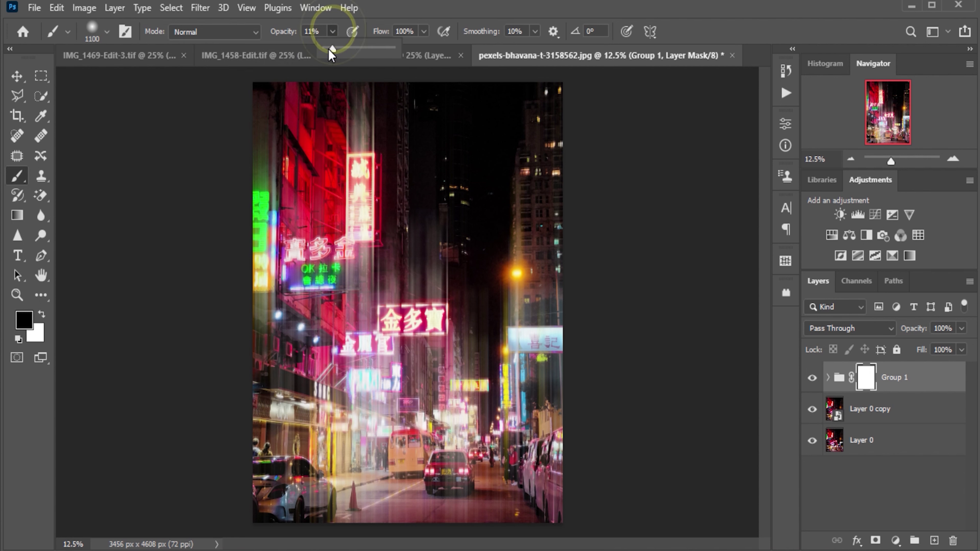
pyautogui.moveTo(333, 32); pyautogui.dragTo(374, 57)
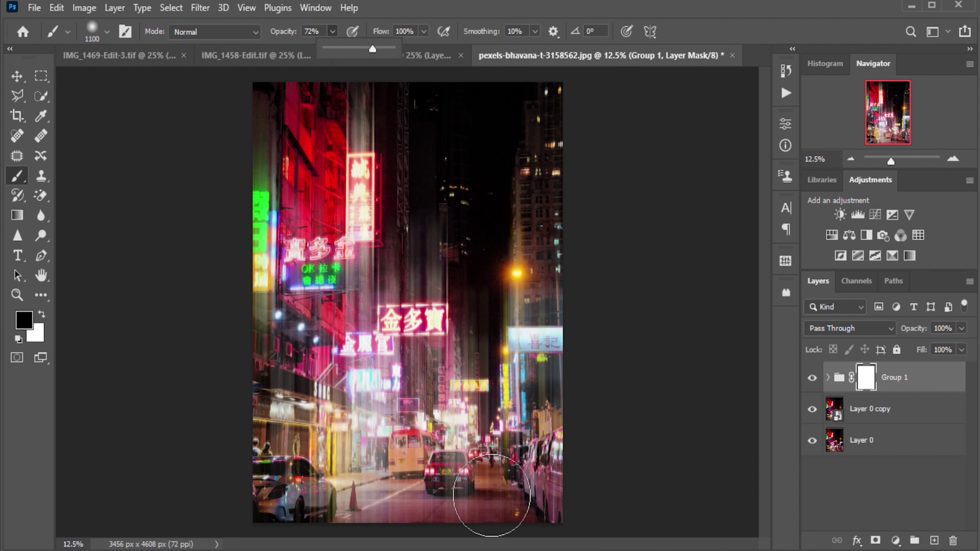
# Paint the mask over the taxi, street and cars along the bottom to hide the streaks
pyautogui.moveTo(436, 484); pyautogui.dragTo(405, 502)
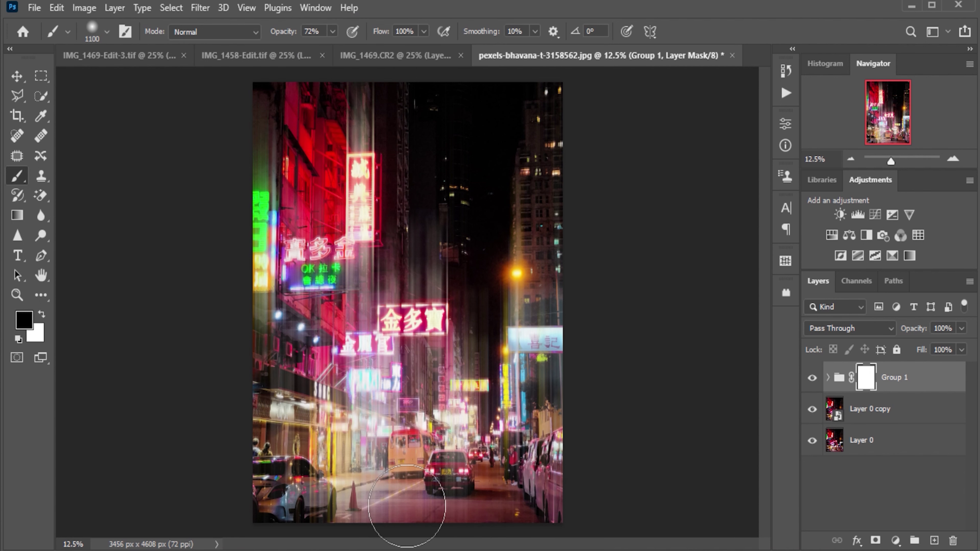
pyautogui.moveTo(300, 499)
pyautogui.mouseDown()
pyautogui.moveTo(319, 504)
pyautogui.moveTo(295, 499)
pyautogui.mouseUp()
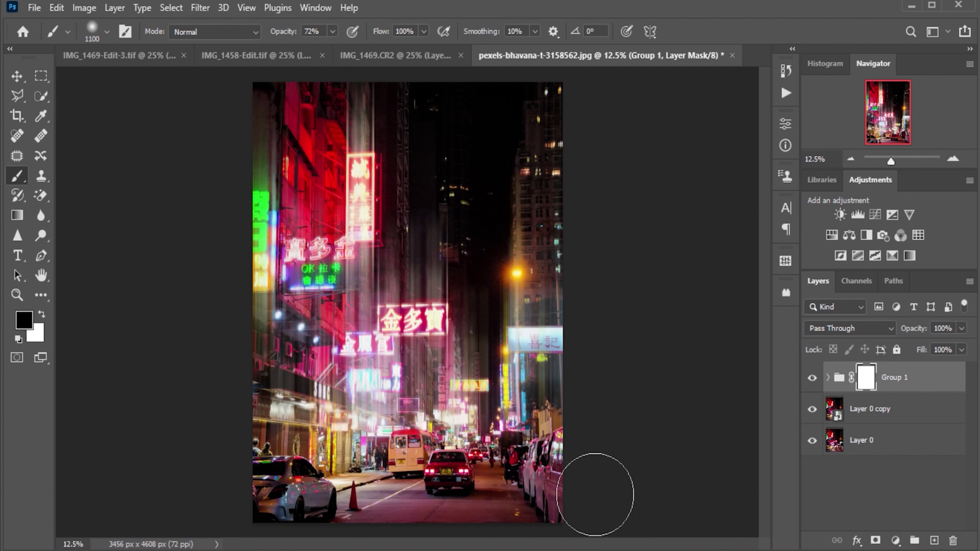
pyautogui.moveTo(466, 507); pyautogui.dragTo(540, 456)
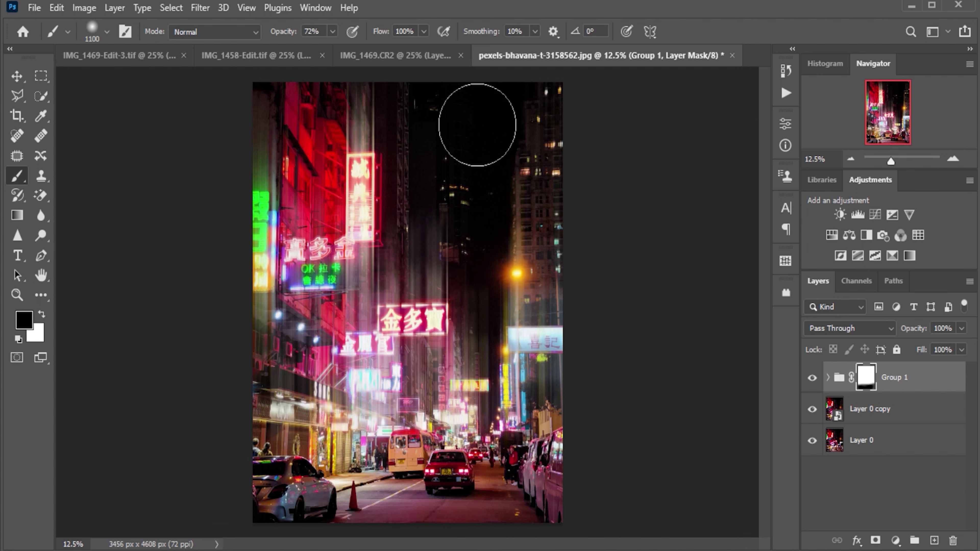
pyautogui.moveTo(626, 473); pyautogui.dragTo(522, 509)
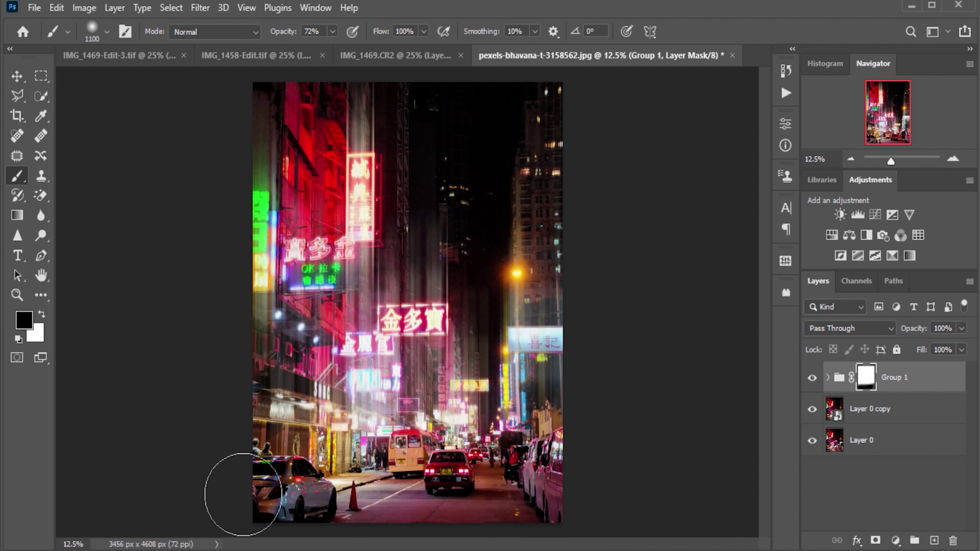
pyautogui.click(250, 449)
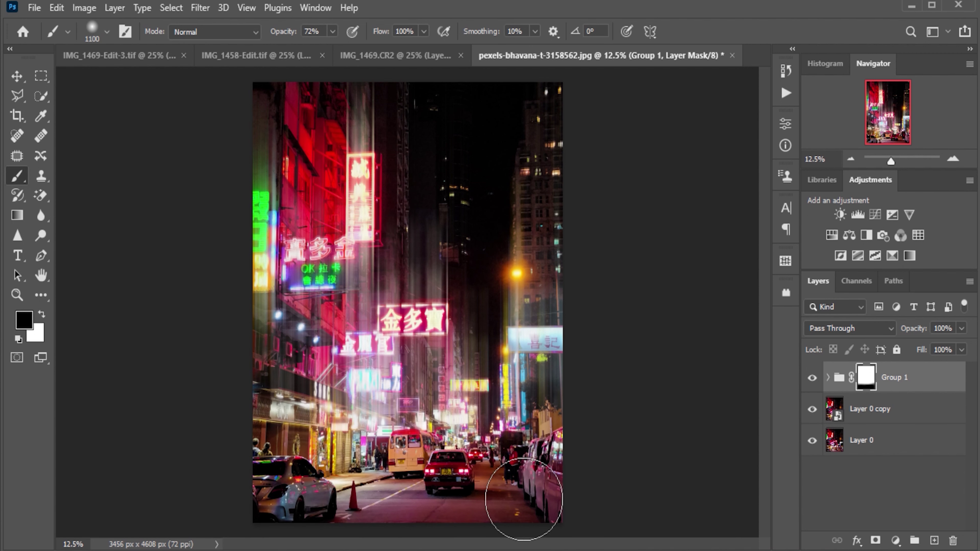
pyautogui.click(661, 503)
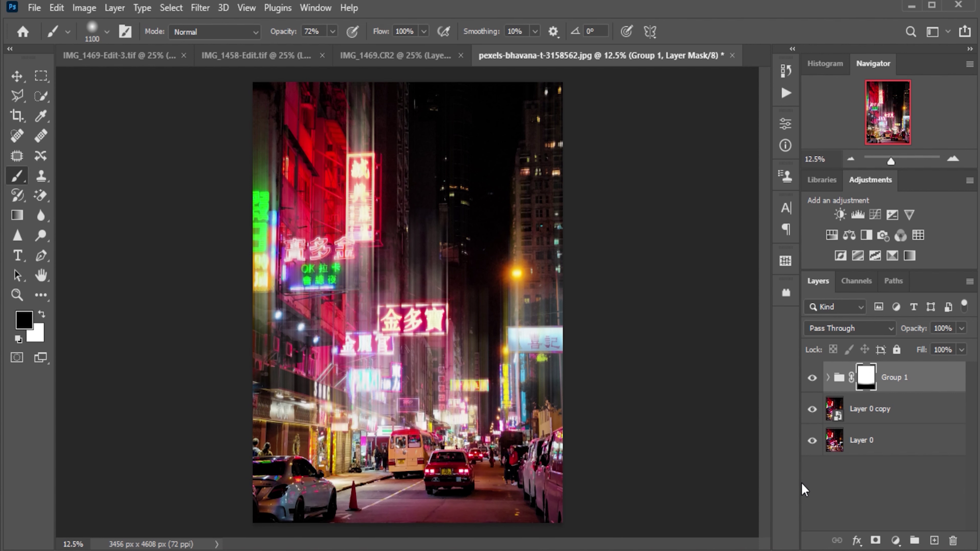
pyautogui.click(813, 410)
pyautogui.click(812, 410)
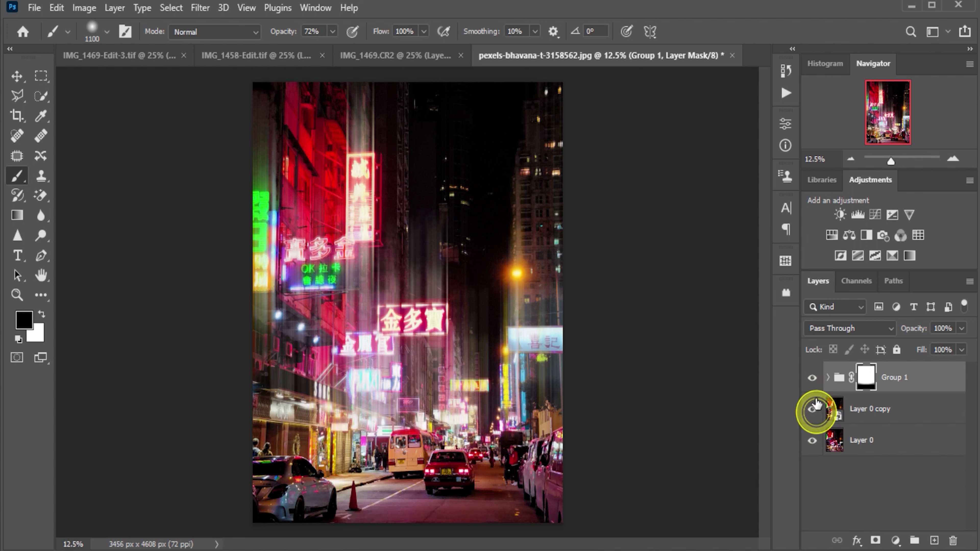
pyautogui.click(814, 378)
pyautogui.click(813, 378)
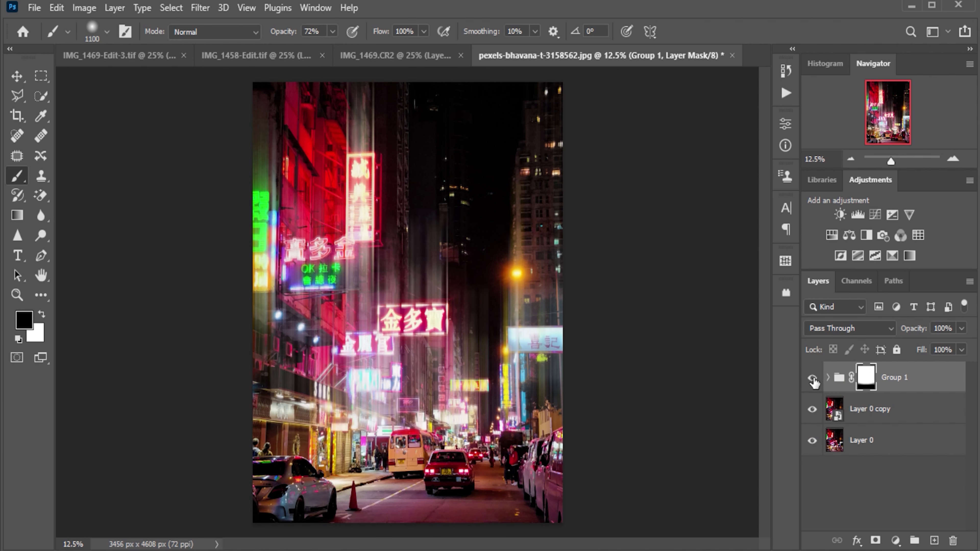
pyautogui.click(813, 378)
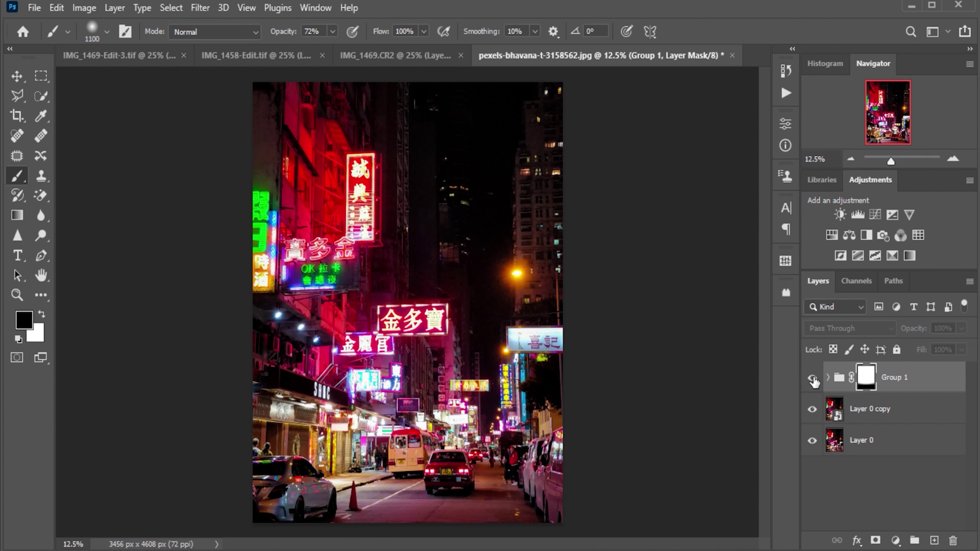
pyautogui.click(813, 378)
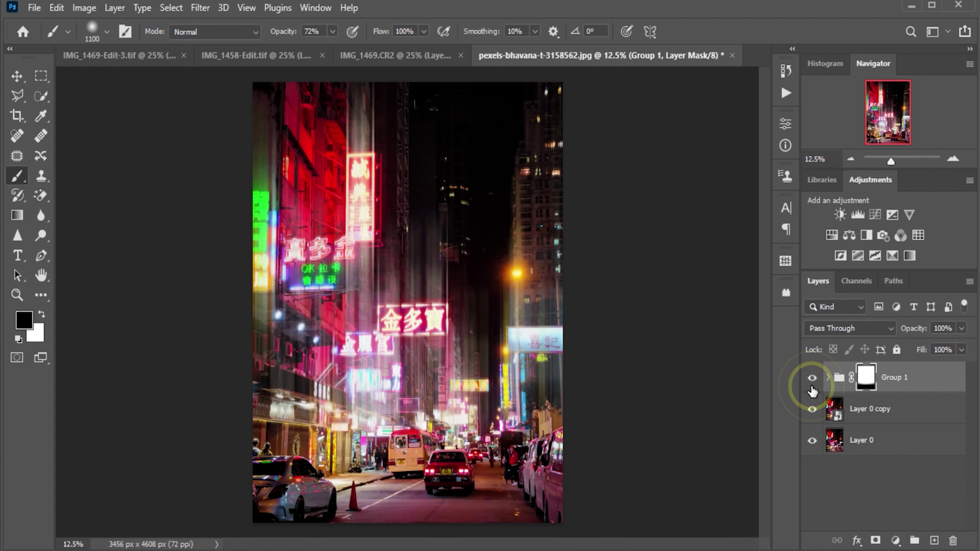